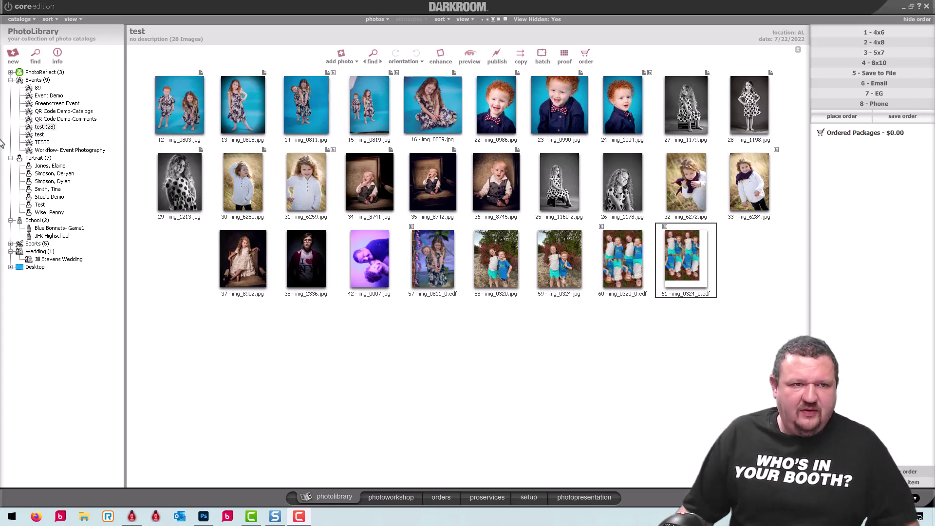
Rotate img_0007.jpg in the test event catalog a quarter turn clockwise so it is landscape
{"action": "left_click", "coordinate": [41, 128]}
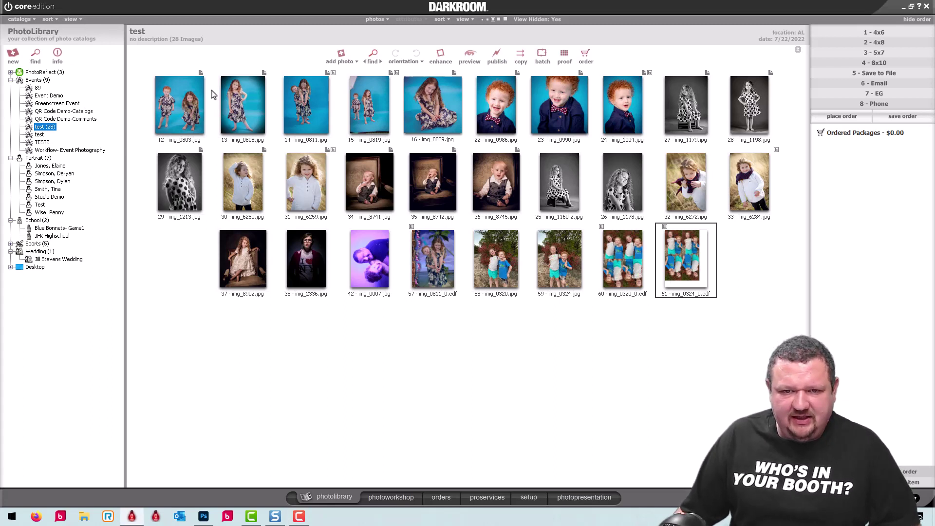
{"action": "left_click", "coordinate": [357, 264]}
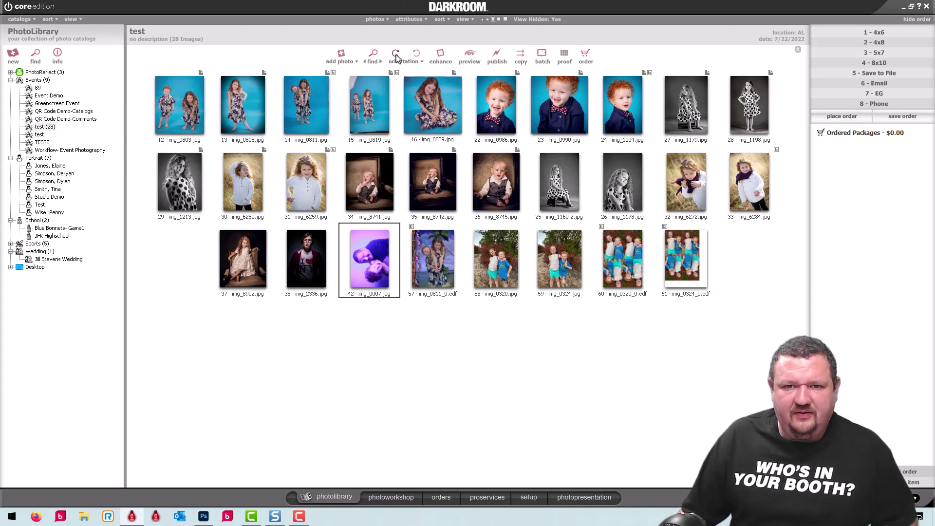
{"action": "left_click", "coordinate": [395, 55]}
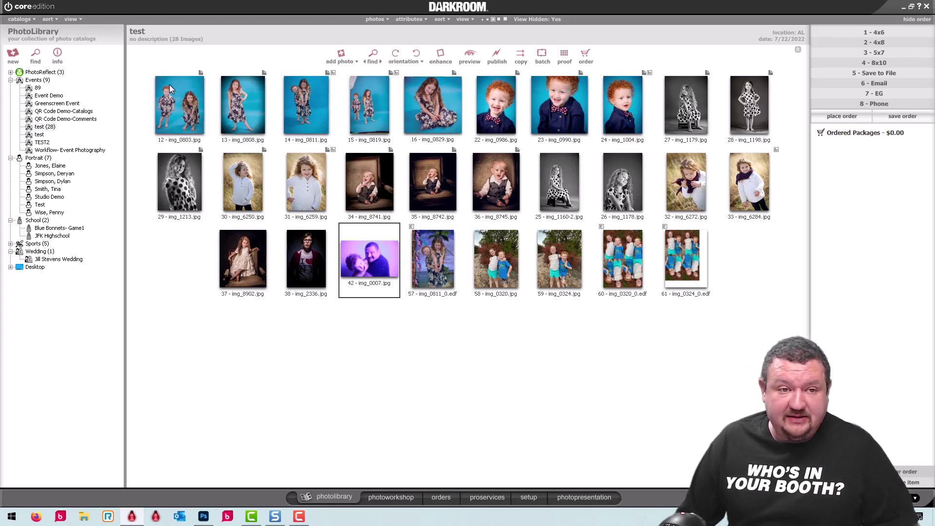
Open img_0803.jpg in the photoworkshop and take two pictures with the connected camera
{"action": "left_click", "coordinate": [176, 101]}
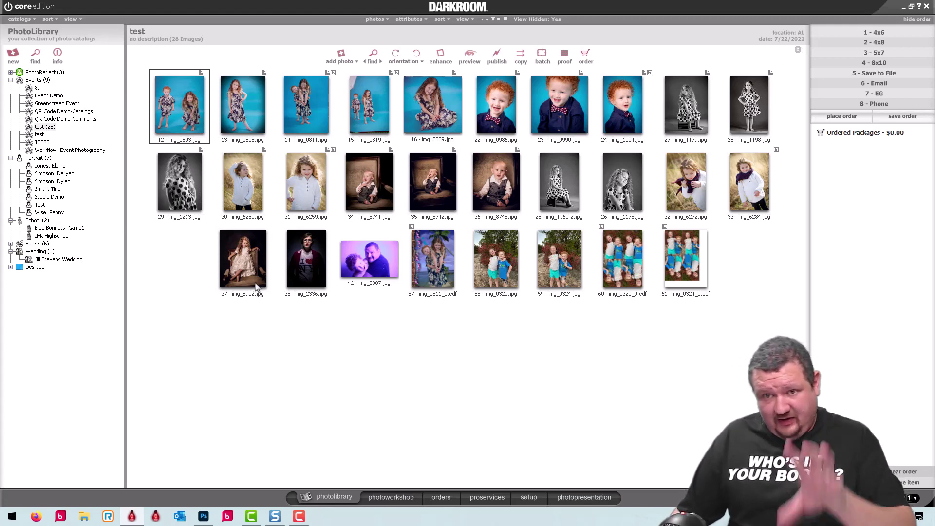
{"action": "left_click", "coordinate": [385, 498]}
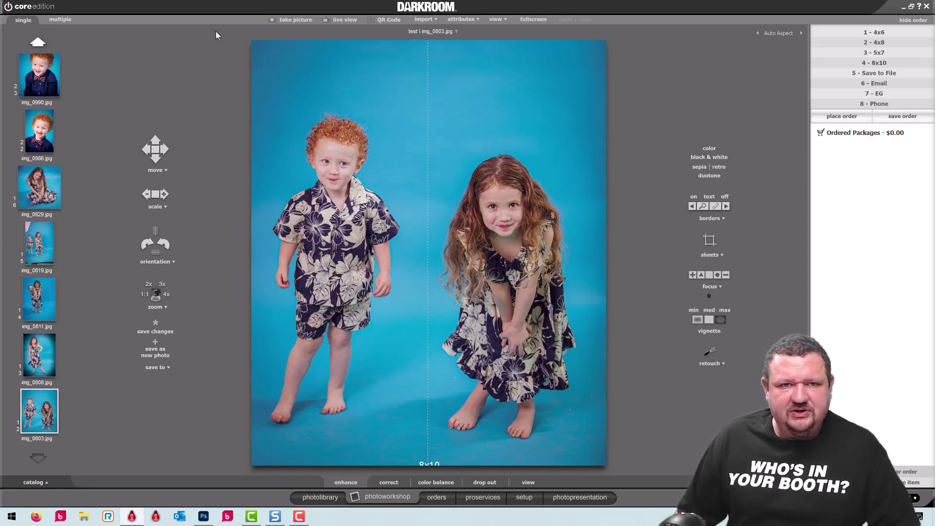
{"action": "left_click", "coordinate": [288, 20]}
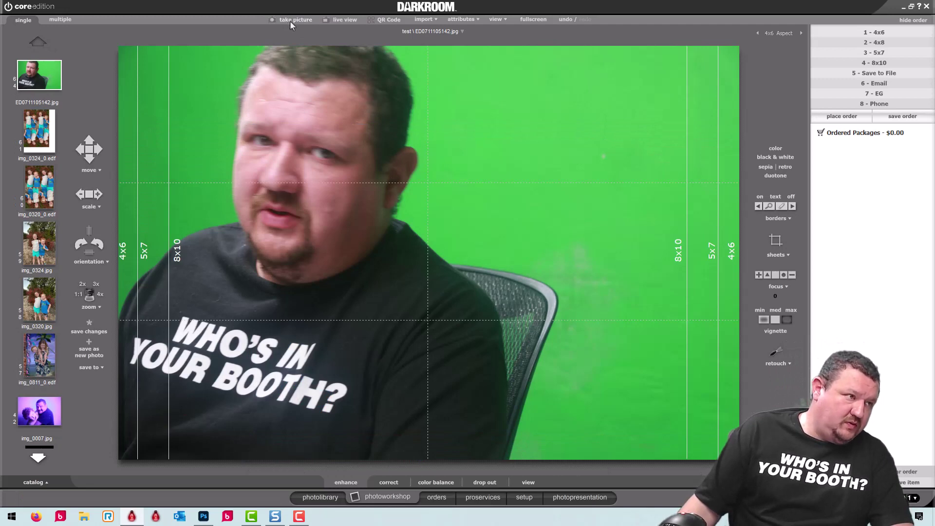
{"action": "left_click", "coordinate": [290, 20]}
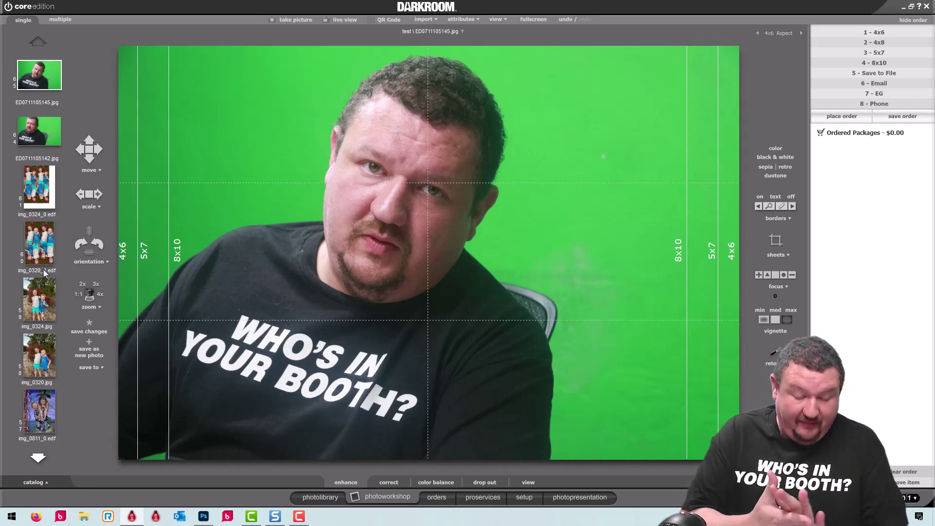
View the two newly captured photos one after the other and browse to the older photos in the catalog
{"action": "left_click", "coordinate": [45, 131]}
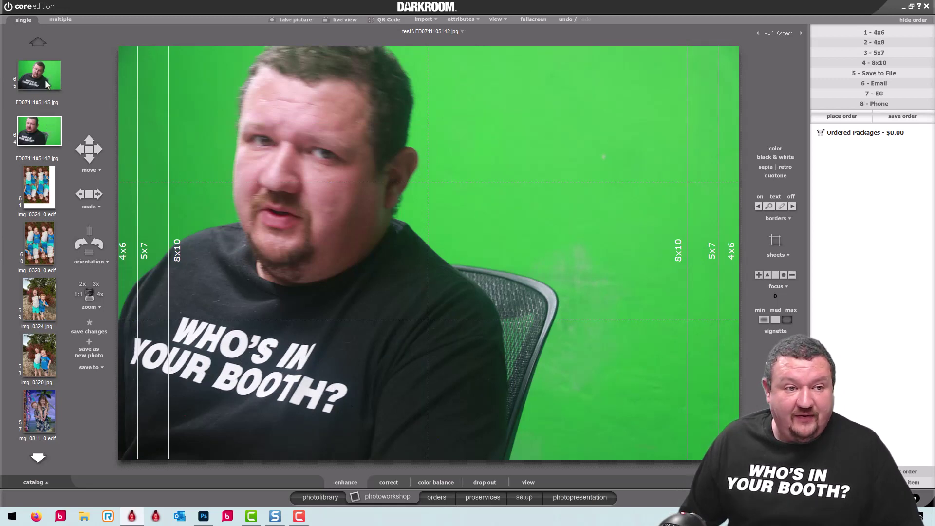
{"action": "left_click", "coordinate": [46, 78]}
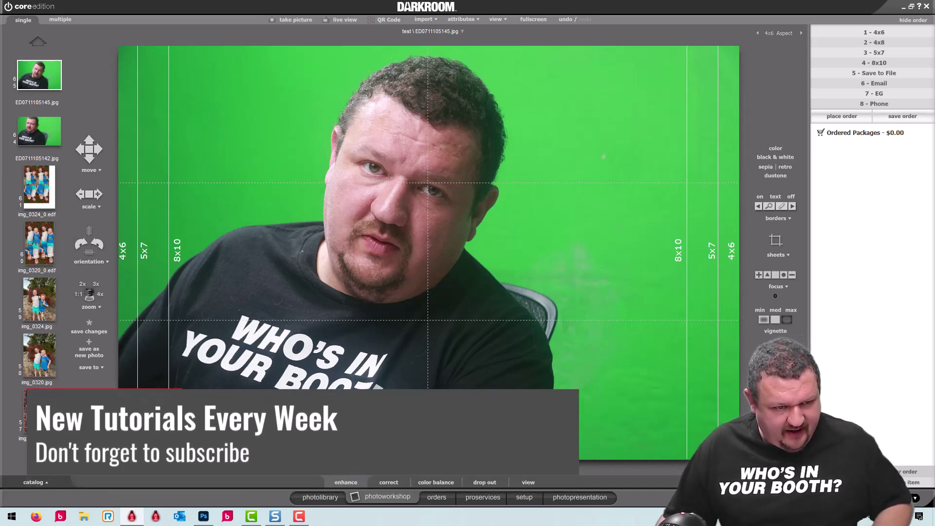
{"action": "left_click", "coordinate": [38, 457]}
{"action": "left_click", "coordinate": [38, 458]}
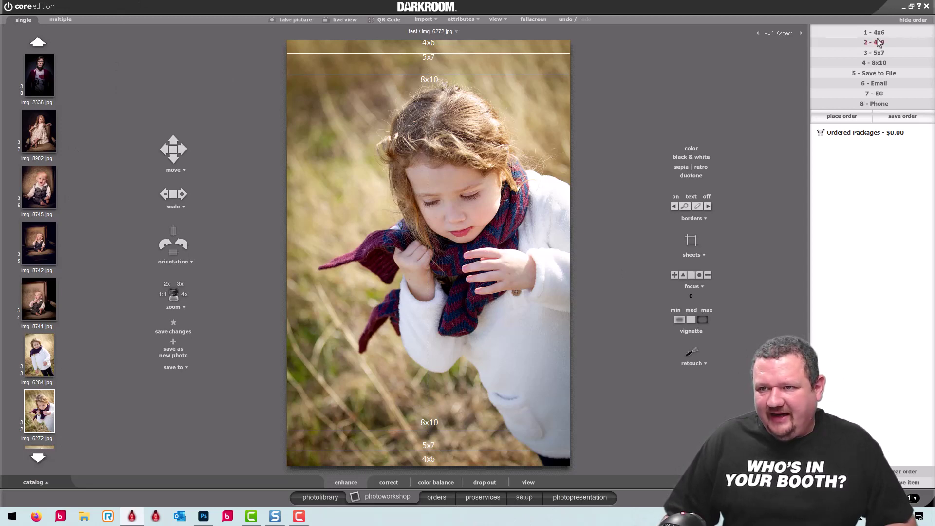
In the Demo package group's setup, stop the 4x6 item from always using a border, and view the 4x8 package's contents
{"action": "left_click", "coordinate": [522, 497]}
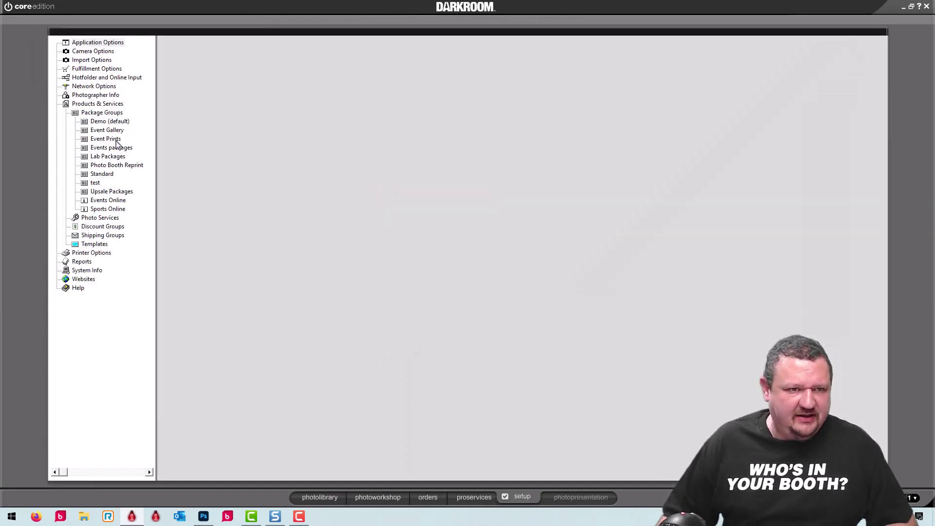
{"action": "left_click", "coordinate": [104, 121]}
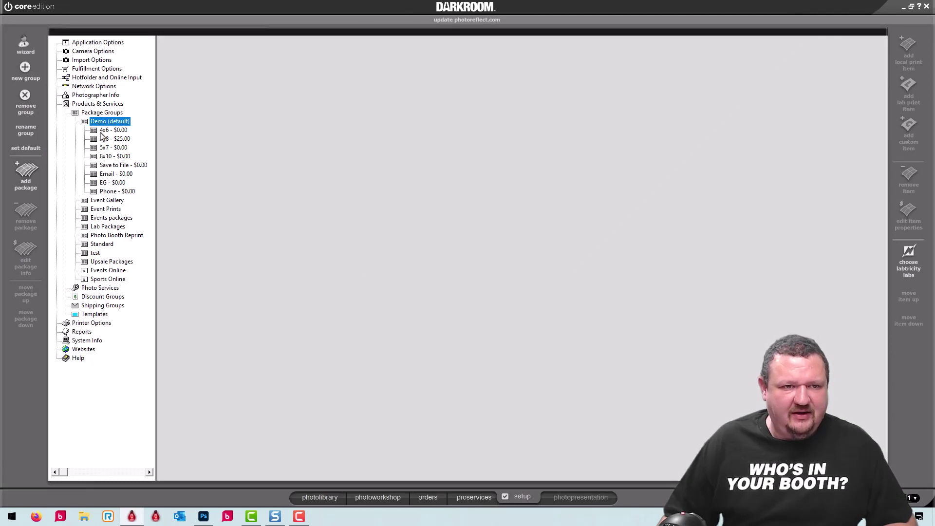
{"action": "left_click", "coordinate": [103, 131]}
{"action": "left_click", "coordinate": [474, 83]}
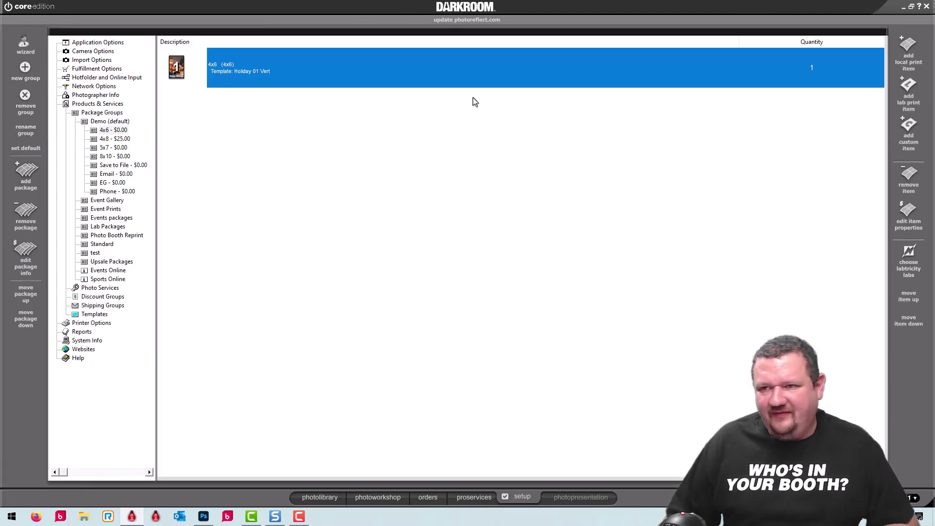
{"action": "double_click", "coordinate": [302, 74]}
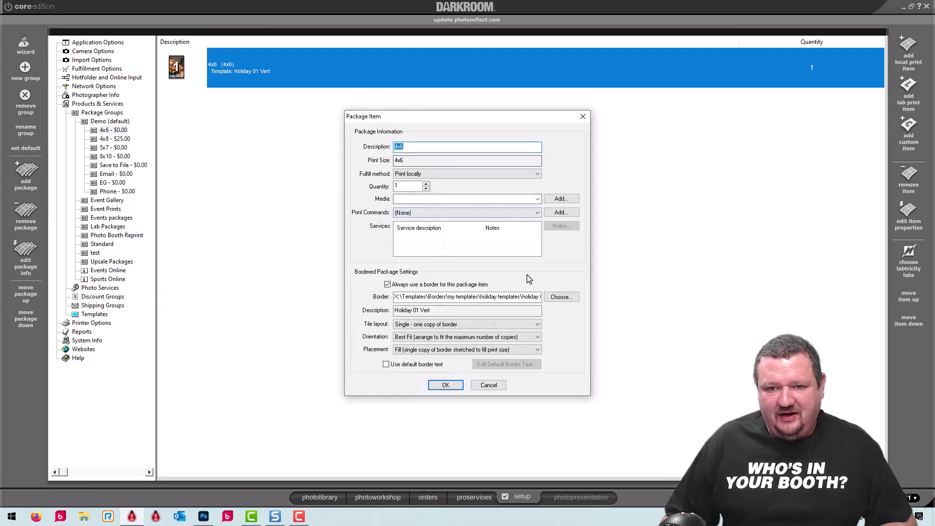
{"action": "left_click", "coordinate": [388, 284]}
{"action": "left_click", "coordinate": [446, 385]}
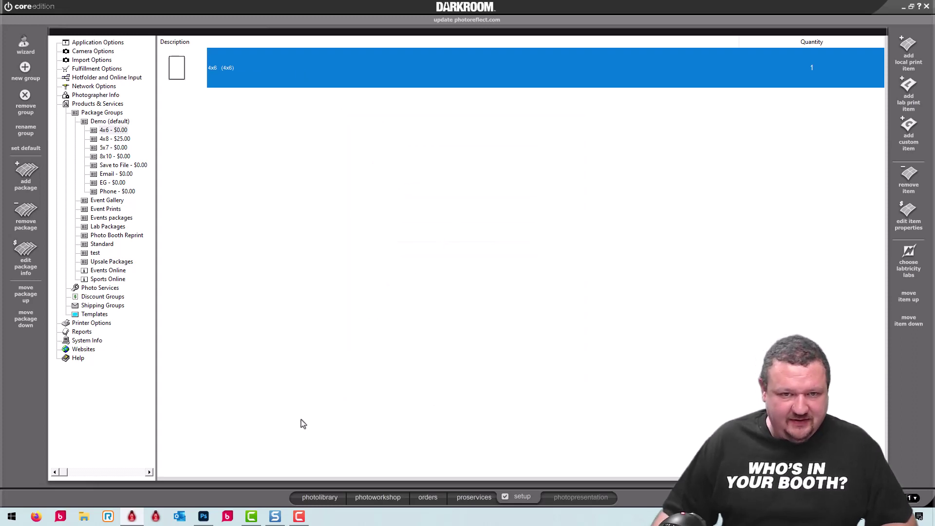
{"action": "left_click", "coordinate": [103, 141]}
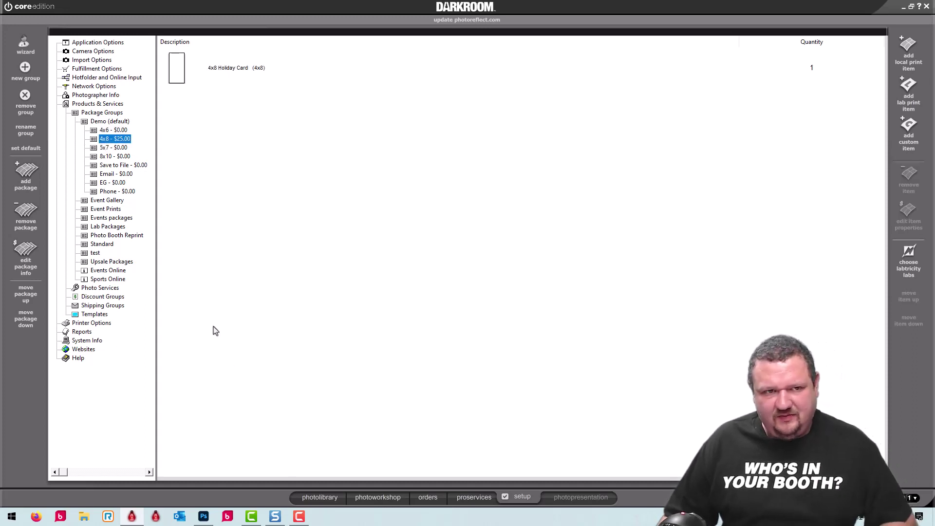
Return to the photoworkshop, print img_6272.jpg with the 4x6 package, and minimize the Snagit window showing the print
{"action": "left_click", "coordinate": [375, 501]}
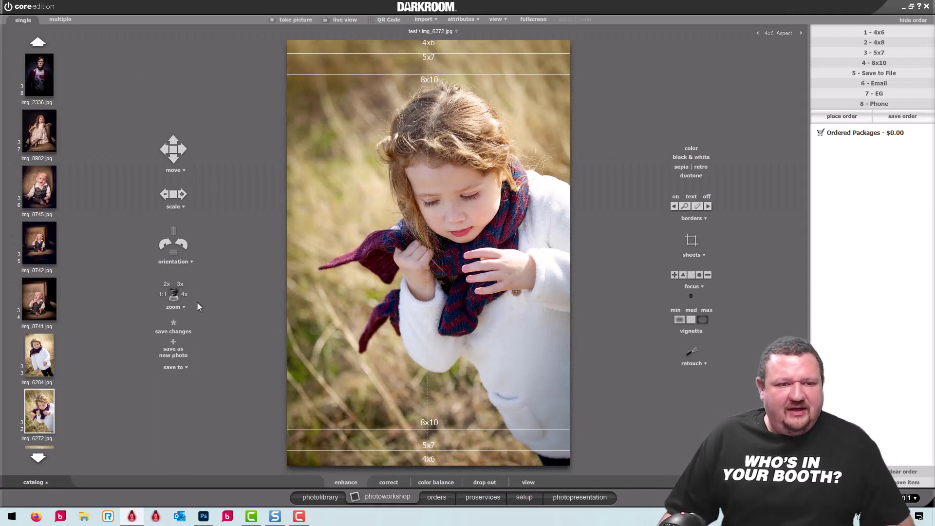
{"action": "left_click", "coordinate": [881, 35]}
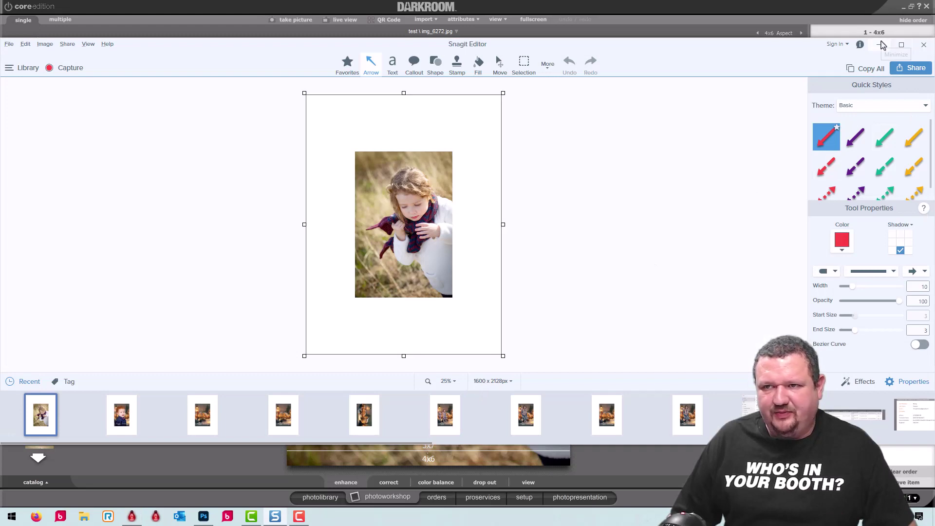
{"action": "left_click", "coordinate": [882, 45]}
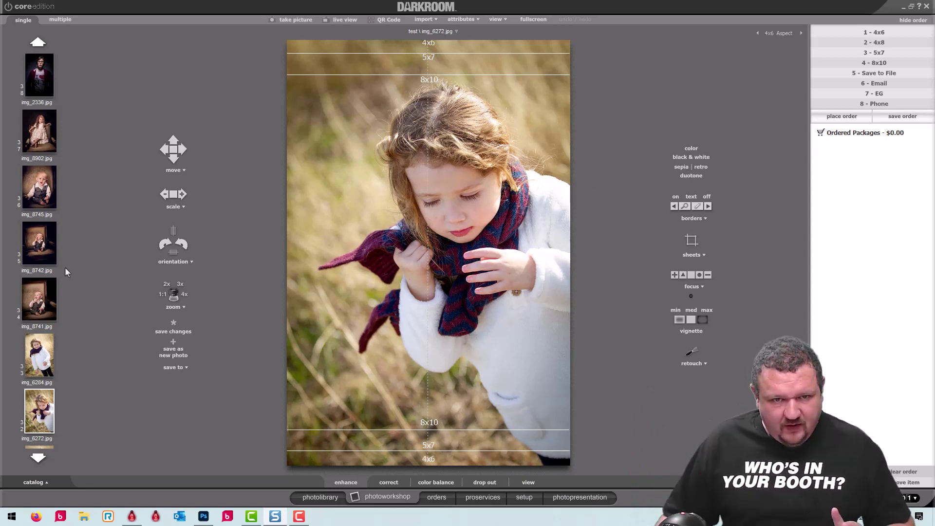
Open img_0819.jpg, enlarge it and reposition it within the 4x6 frame to crop out the floor and fill the frame with both children
{"action": "left_click", "coordinate": [38, 458]}
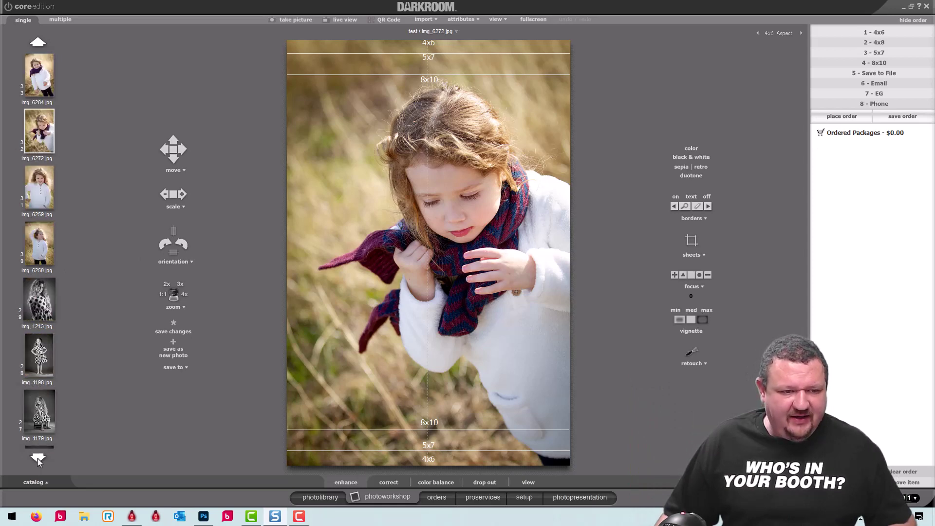
{"action": "left_click", "coordinate": [38, 459]}
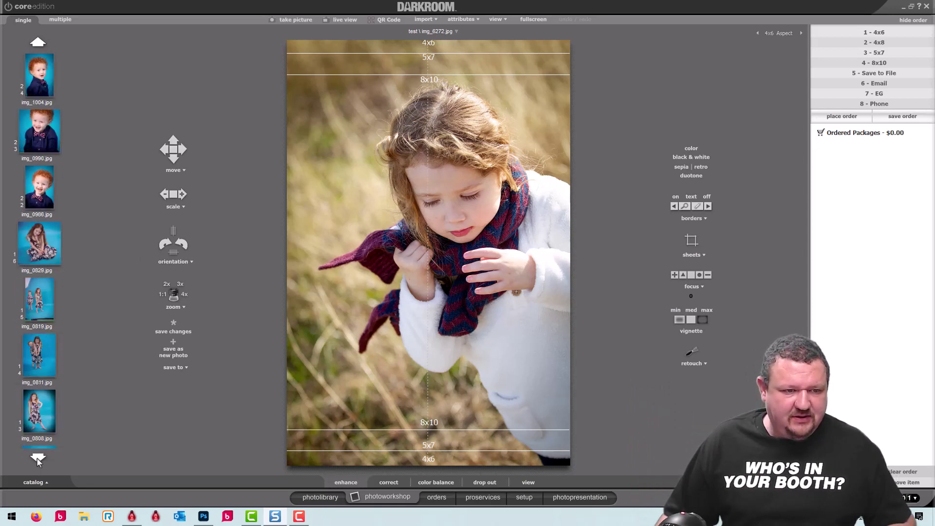
{"action": "left_click", "coordinate": [40, 294]}
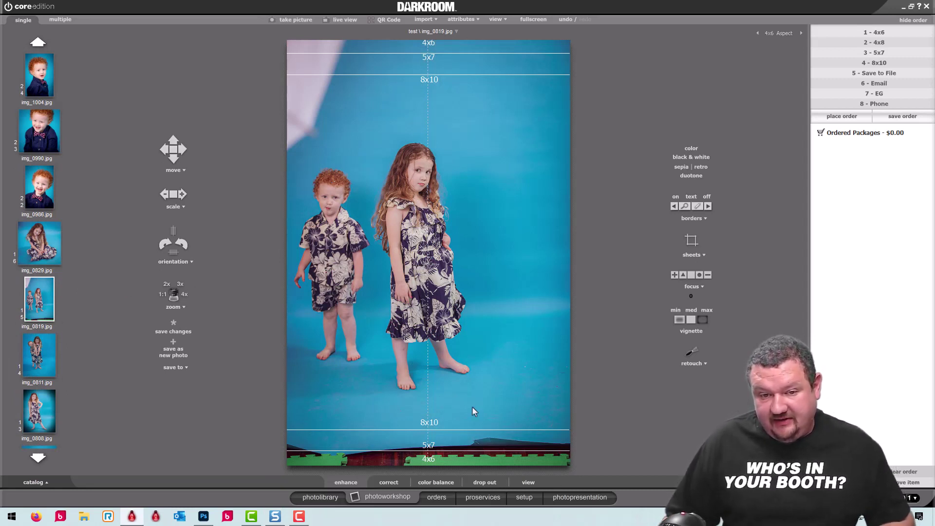
{"action": "scroll", "coordinate": [356, 349], "scroll_direction": "up", "scroll_amount": 3}
{"action": "scroll", "coordinate": [372, 243], "scroll_direction": "up", "scroll_amount": 3}
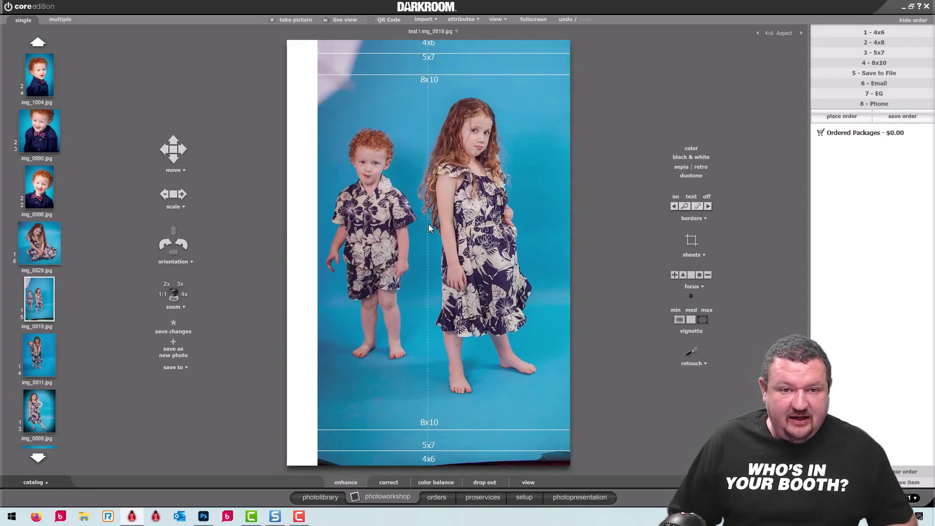
{"action": "scroll", "coordinate": [402, 245], "scroll_direction": "up", "scroll_amount": 1}
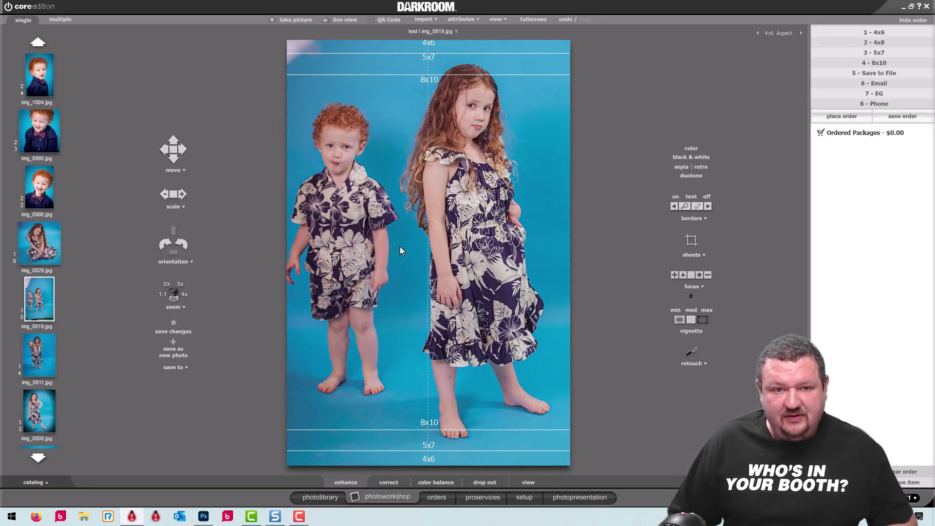
{"action": "scroll", "coordinate": [429, 224], "scroll_direction": "up", "scroll_amount": 2}
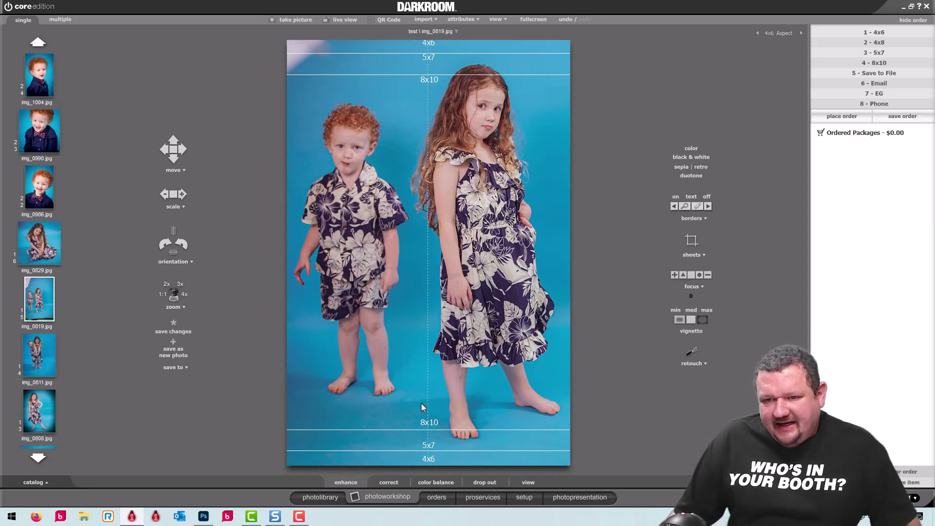
Send the cropped img_0819.jpg to Adobe Photoshop for retouching and switch to Photoshop
{"action": "left_click", "coordinate": [691, 364]}
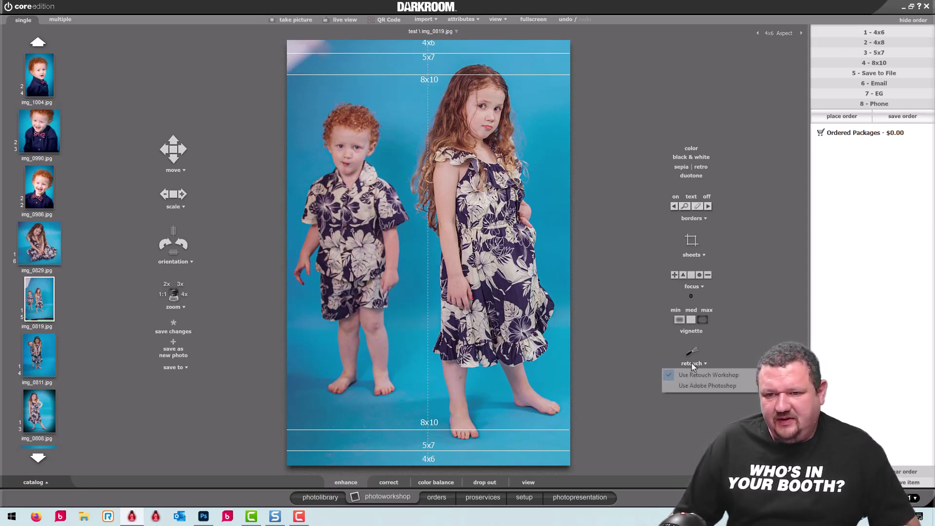
{"action": "left_click", "coordinate": [724, 387]}
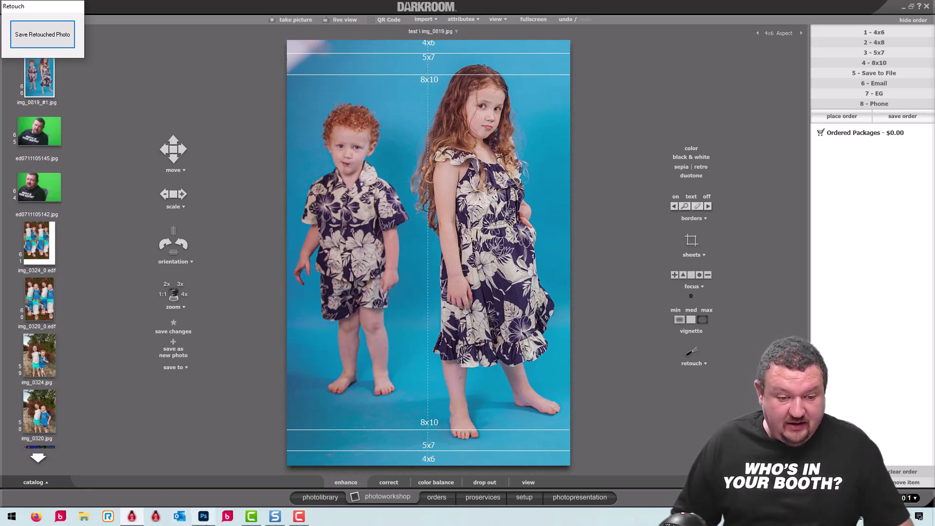
{"action": "left_click", "coordinate": [203, 517]}
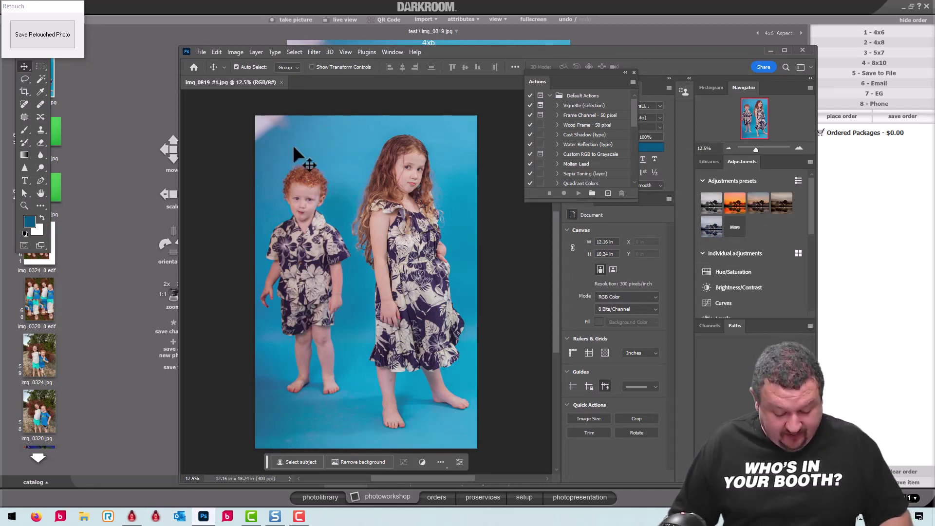
With an enlarged Brush in a maximized Photoshop window, paint over the pale upper-left corner of the backdrop using blue sampled from the background
{"action": "key", "text": "b"}
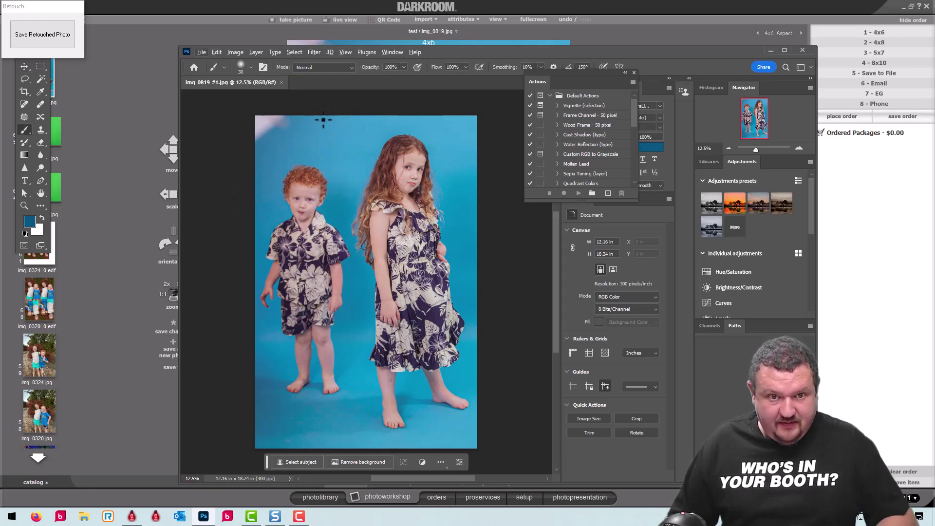
{"action": "key", "text": "bracketright"}
{"action": "key", "text": "bracketright"}
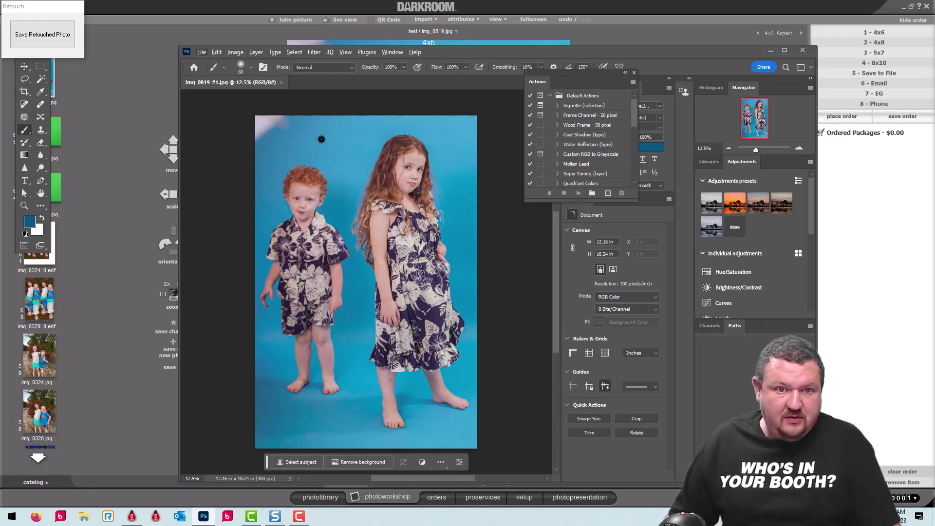
{"action": "left_click", "coordinate": [785, 50]}
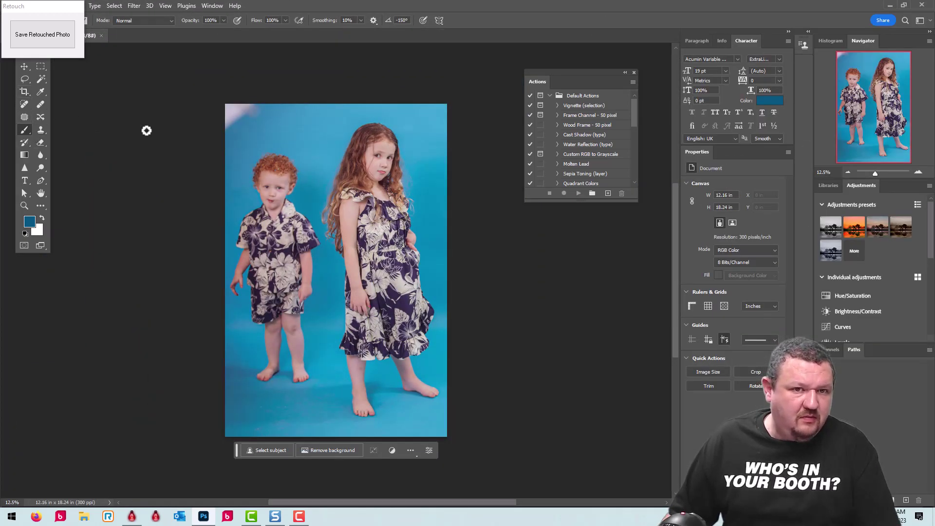
{"action": "key", "text": "bracketright"}
{"action": "key", "text": "bracketright"}
{"action": "key", "text": "bracketright"}
{"action": "key", "text": "bracketright"}
{"action": "key", "text": "bracketright"}
{"action": "key", "text": "bracketright"}
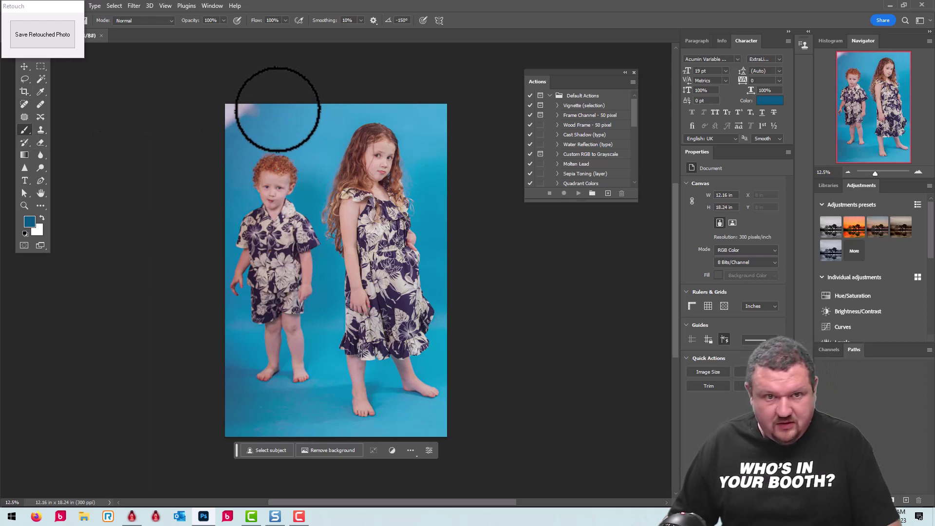
{"action": "key", "text": "bracketleft"}
{"action": "key", "text": "bracketleft"}
{"action": "key", "text": "bracketleft"}
{"action": "left_click", "coordinate": [283, 112], "text": "alt"}
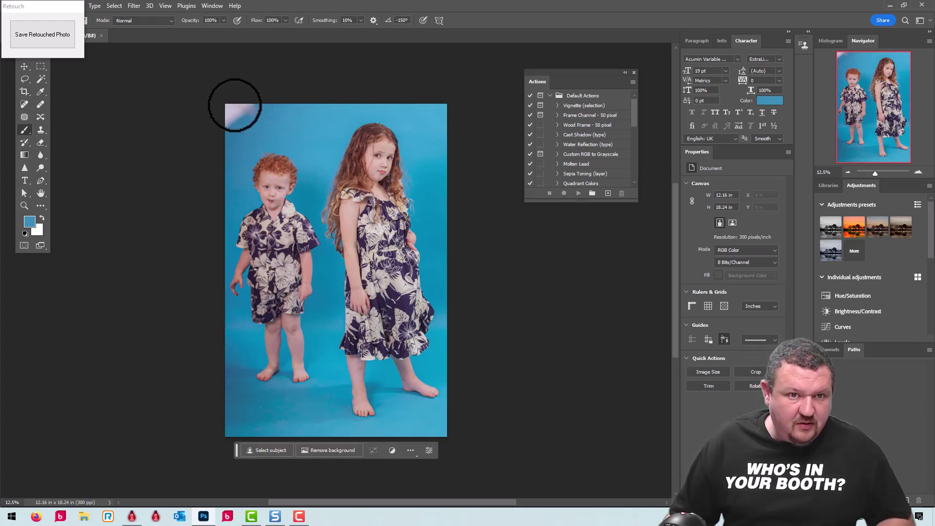
{"action": "mouse_move", "coordinate": [233, 100]}
{"action": "left_mouse_down"}
{"action": "mouse_move", "coordinate": [204, 126]}
{"action": "mouse_move", "coordinate": [246, 111]}
{"action": "mouse_move", "coordinate": [236, 111]}
{"action": "mouse_move", "coordinate": [237, 136]}
{"action": "left_mouse_up"}
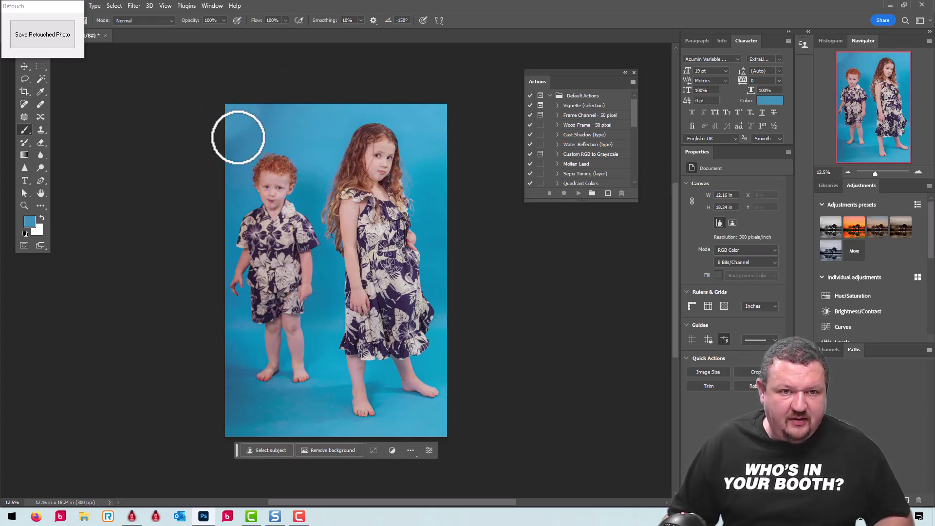
{"action": "left_click", "coordinate": [237, 144], "text": "alt"}
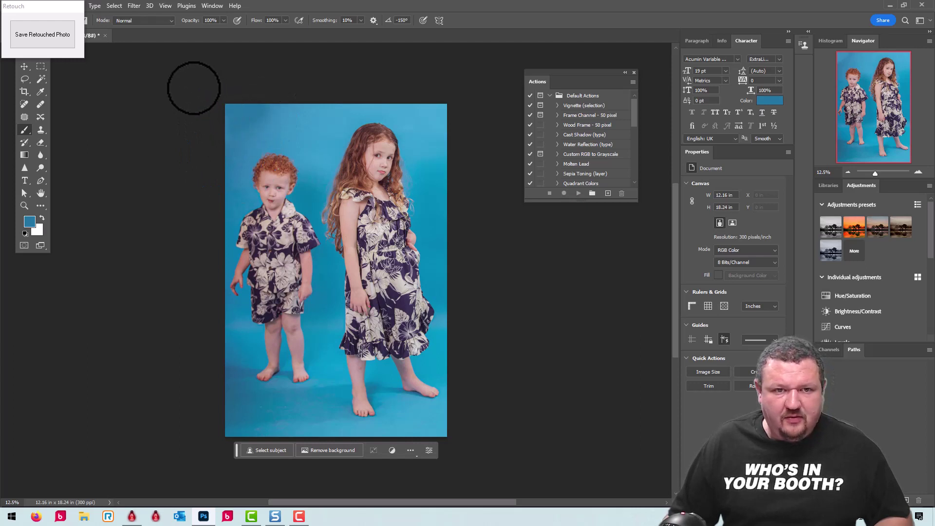
Sample the blue near the backdrop's upper-left area, save the retouched photo back to Darkroom, and minimize Photoshop
{"action": "left_click", "coordinate": [282, 124], "text": "alt"}
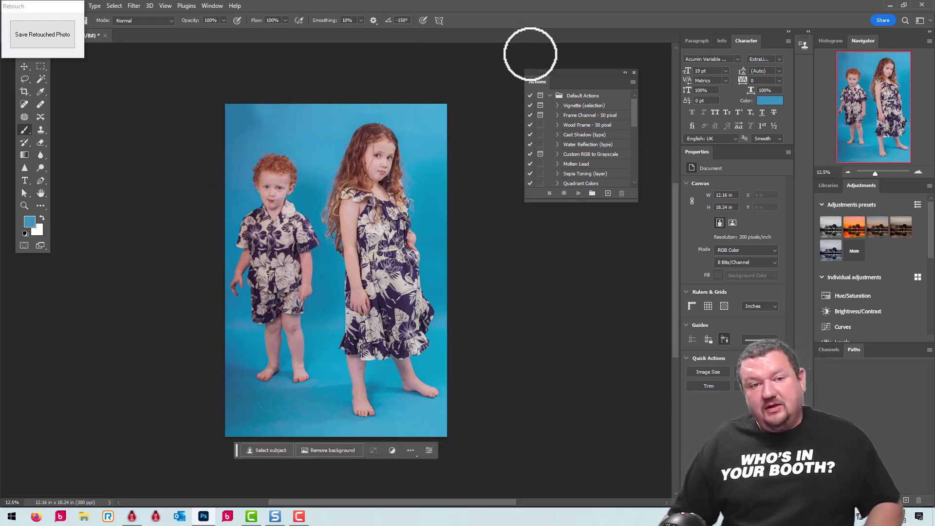
{"action": "left_click", "coordinate": [72, 29]}
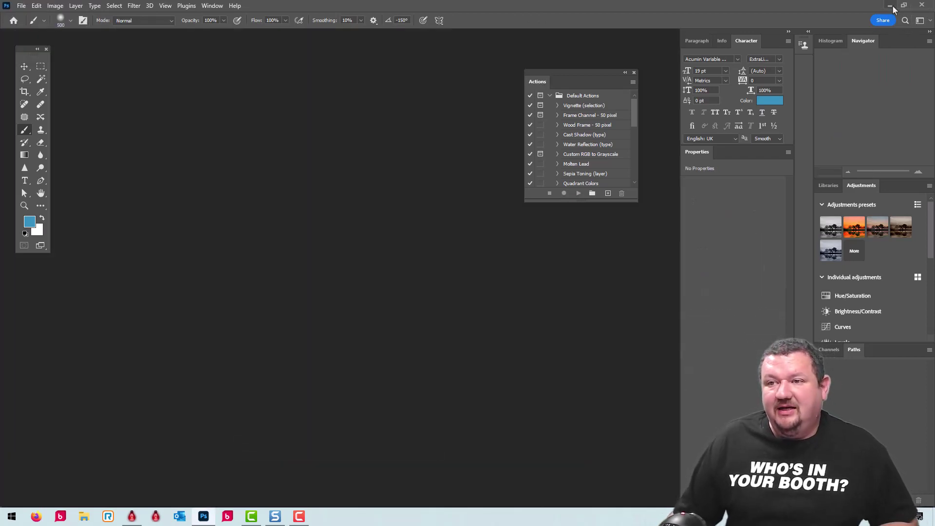
{"action": "left_click", "coordinate": [890, 6]}
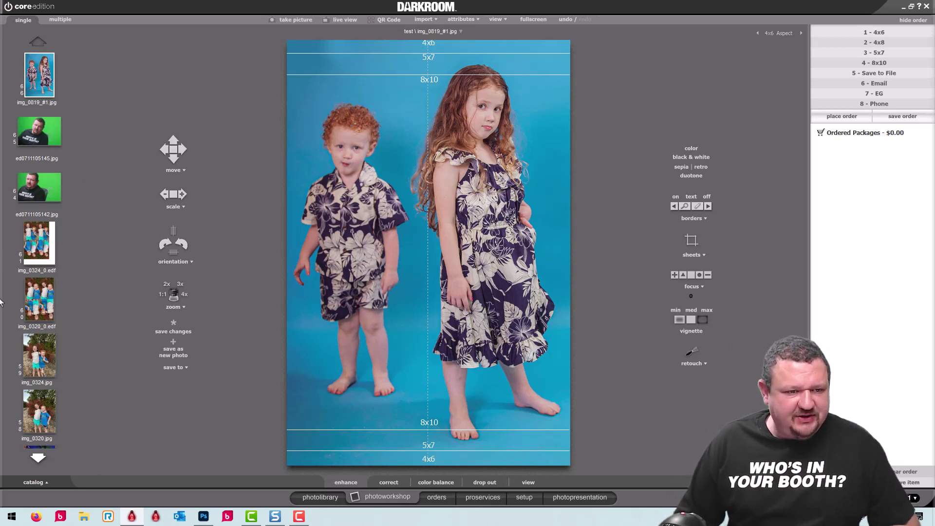
Find img_0320.jpg among the catalog thumbnails, open it in Photoshop, invert its colors and save the file
{"action": "left_click", "coordinate": [38, 459]}
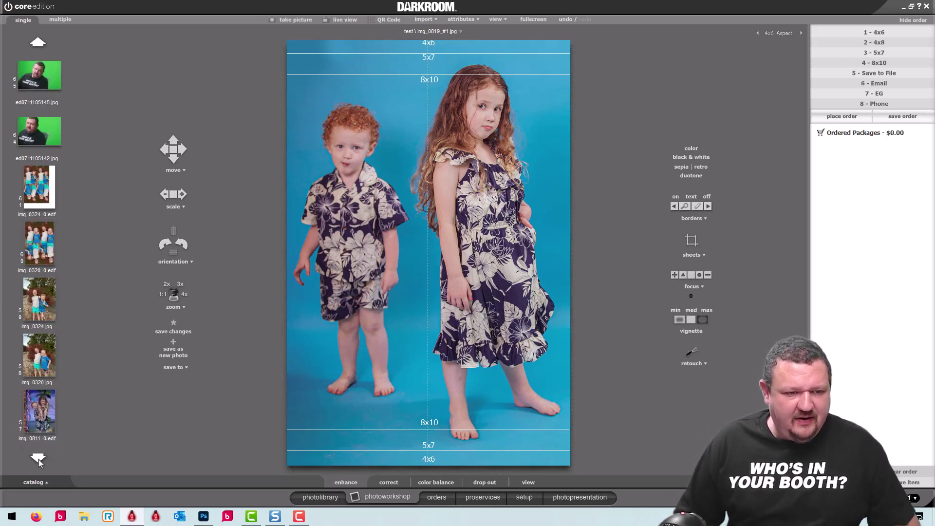
{"action": "left_click", "coordinate": [38, 458]}
{"action": "left_click", "coordinate": [38, 458]}
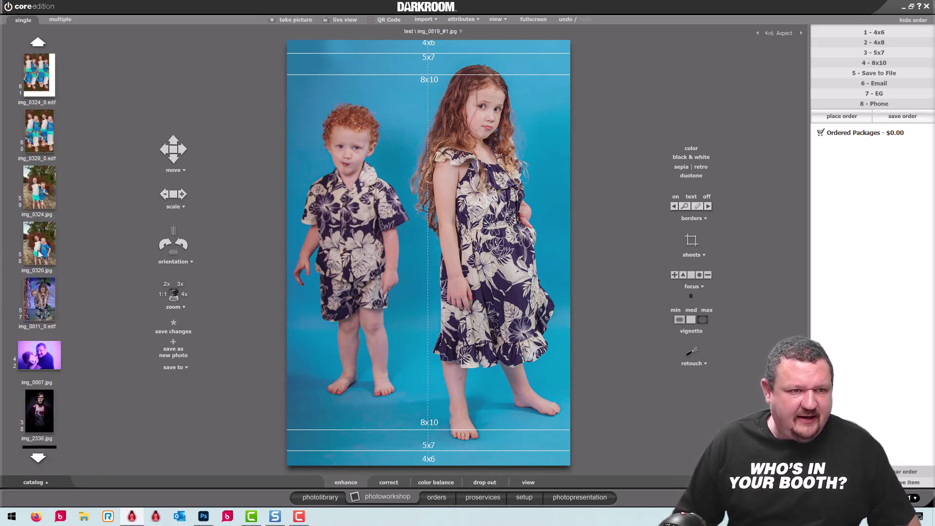
{"action": "left_click", "coordinate": [43, 43]}
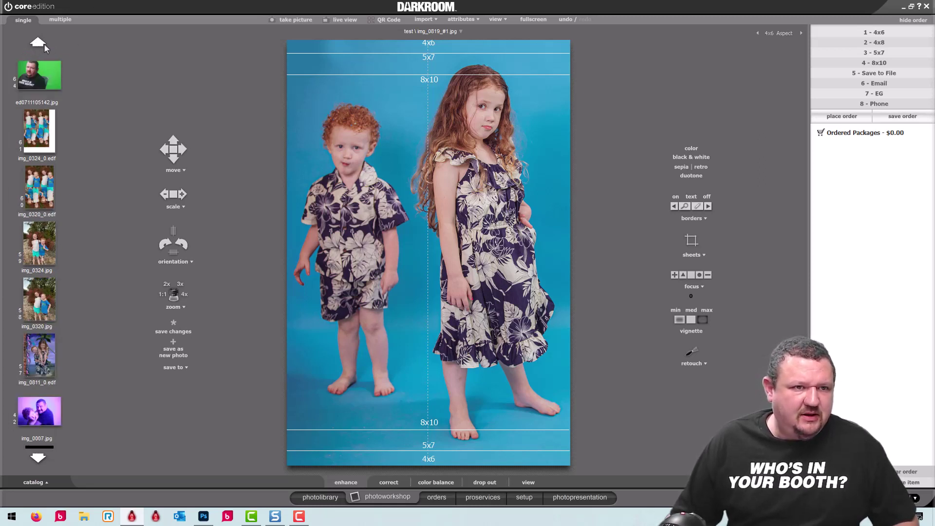
{"action": "left_click_drag", "start_coordinate": [336, 378], "coordinate": [267, 278]}
{"action": "key", "text": "i"}
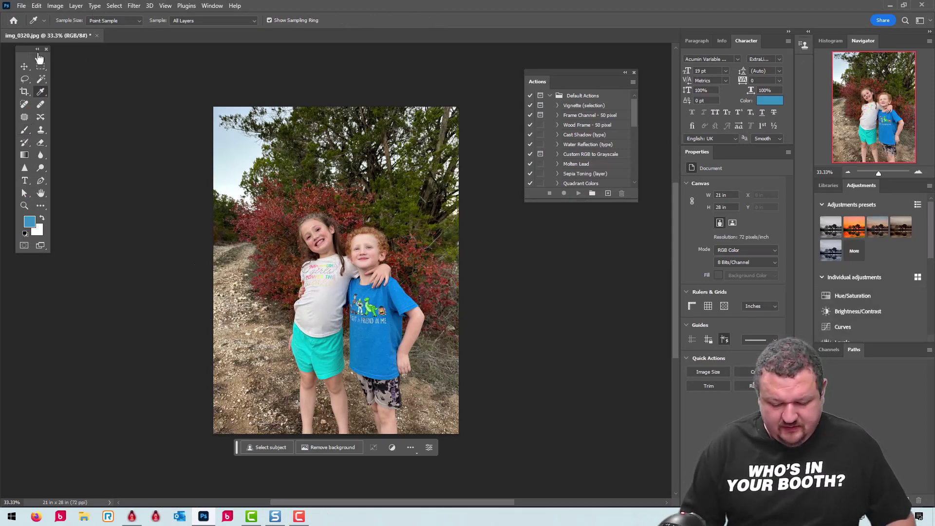
{"action": "key", "text": "ctrl+s"}
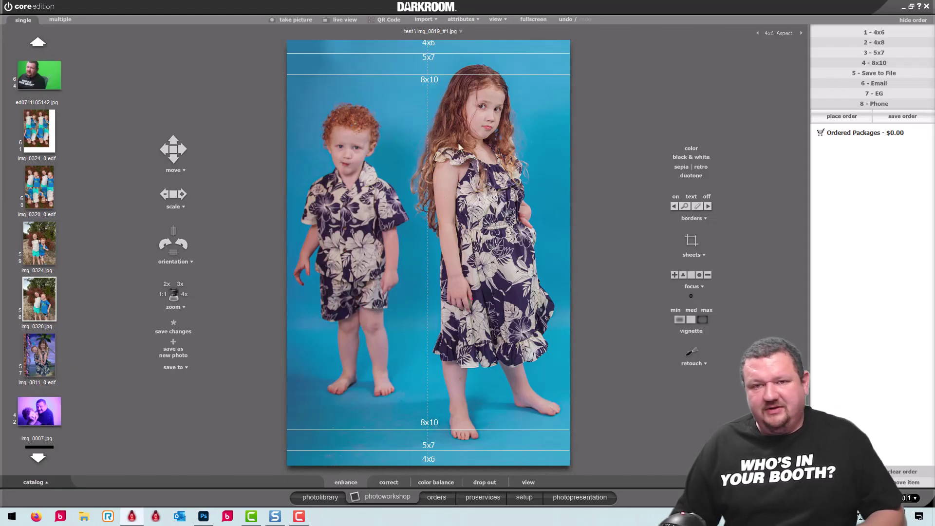
Open img_0320.jpg in the photoworkshop
{"action": "left_click", "coordinate": [45, 250]}
{"action": "left_click", "coordinate": [40, 299]}
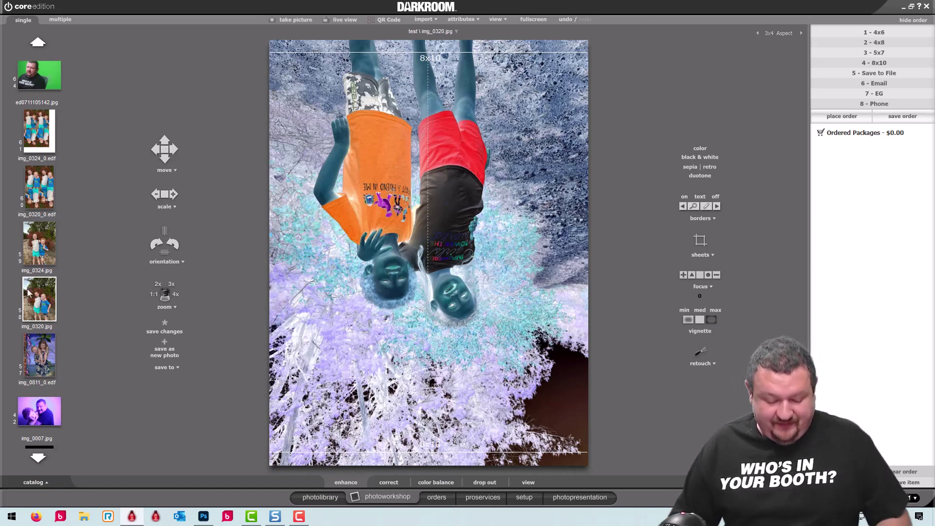
Switch to Photoshop, restore the inverted colors of img_0320.jpg, save and close the file, and return to Darkroom
{"action": "key", "text": "alt+Tab"}
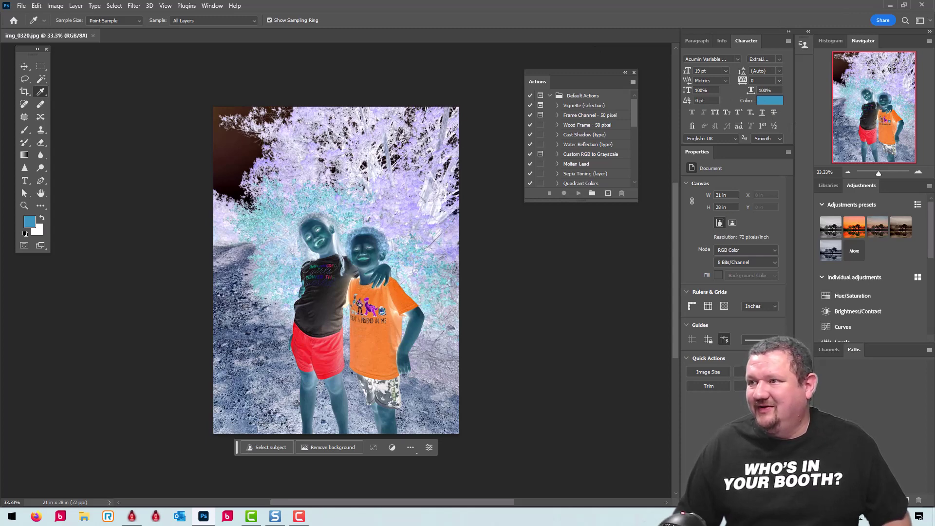
{"action": "key", "text": "ctrl+i"}
{"action": "key", "text": "ctrl+s"}
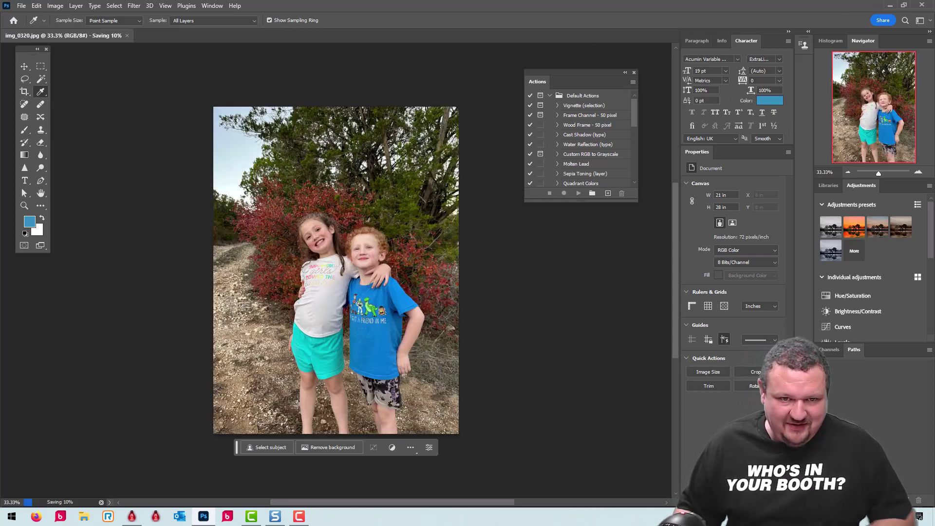
{"action": "key", "text": "ctrl+w"}
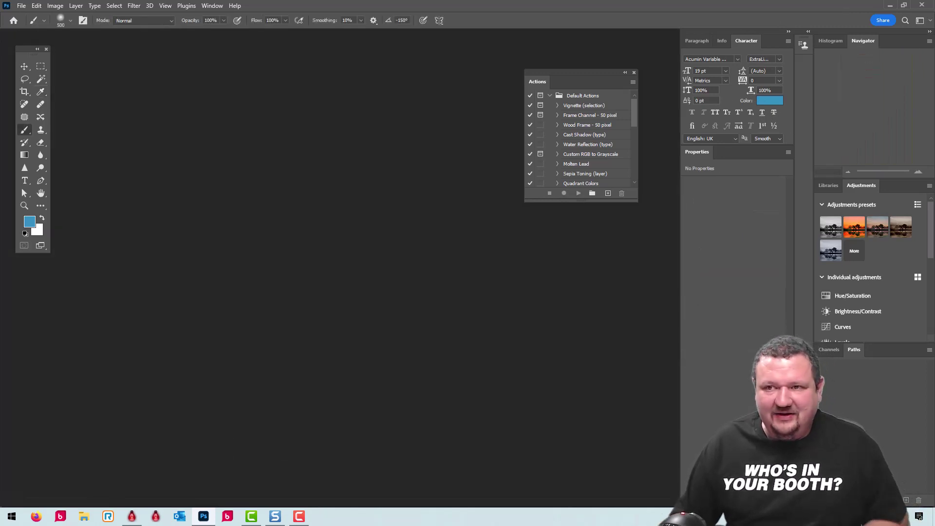
{"action": "left_click", "coordinate": [890, 5]}
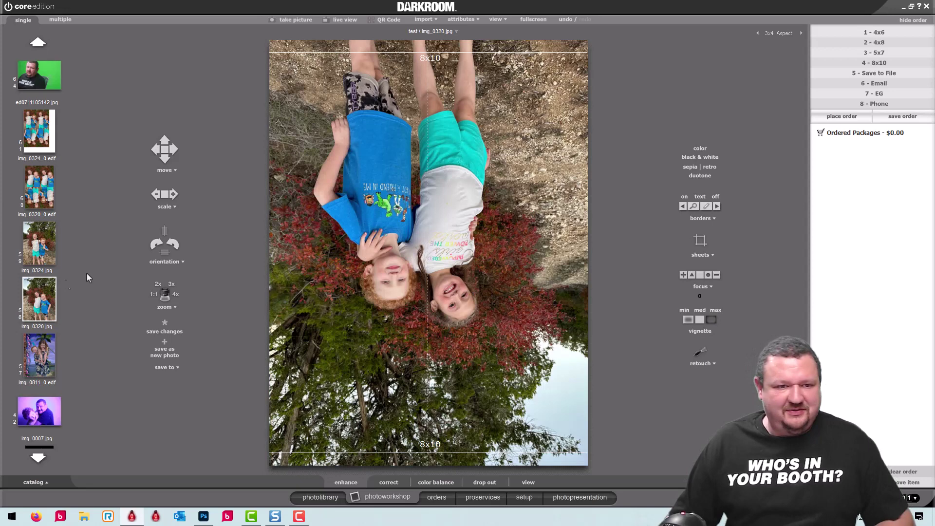
Rotate img_0320.jpg until both children stand upright, and choose the Use Retouch Workshop option
{"action": "left_click", "coordinate": [153, 245]}
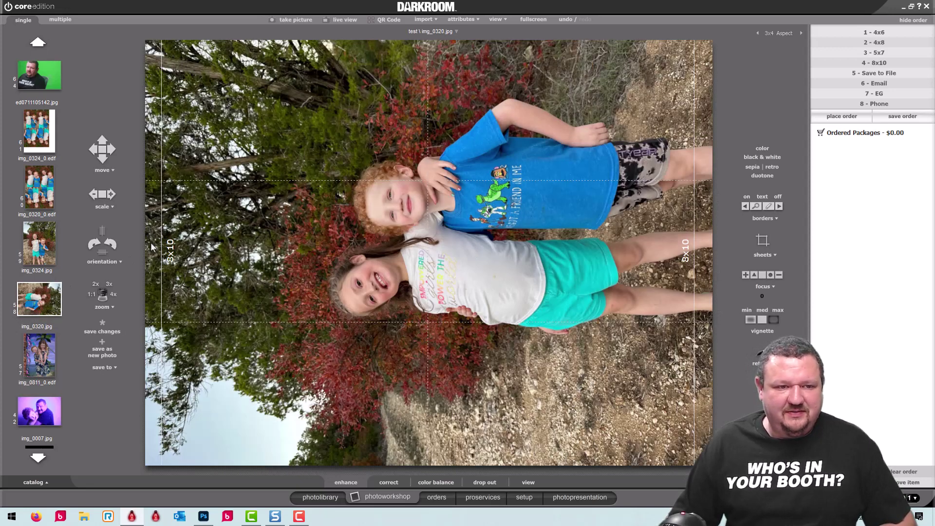
{"action": "left_click", "coordinate": [88, 254]}
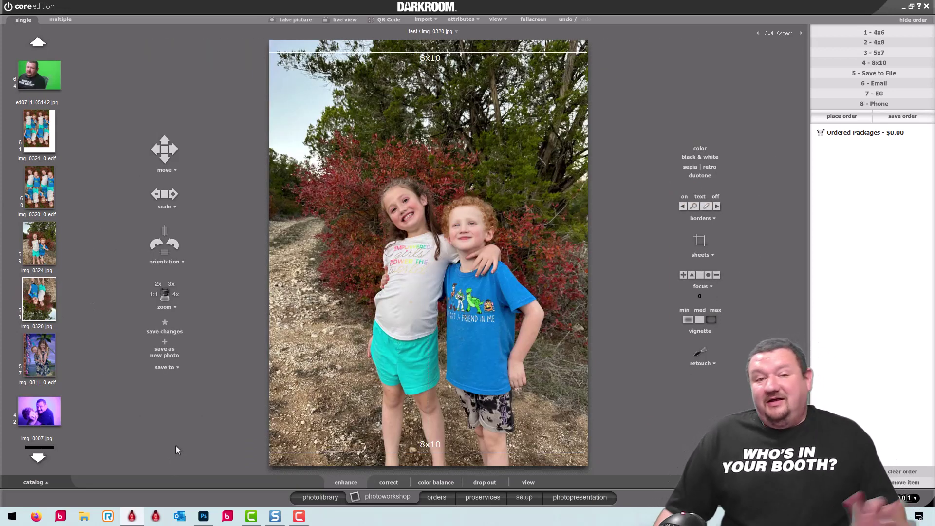
{"action": "left_click", "coordinate": [701, 364]}
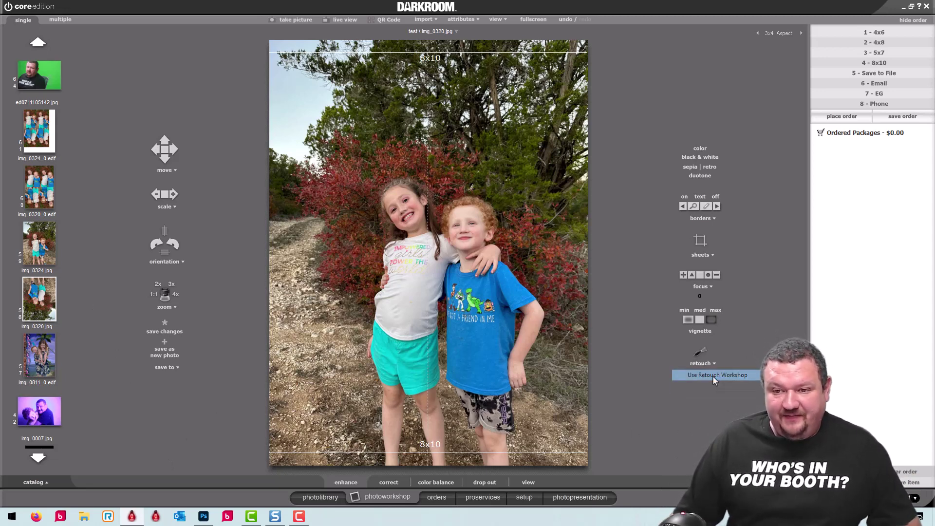
{"action": "left_click", "coordinate": [707, 376]}
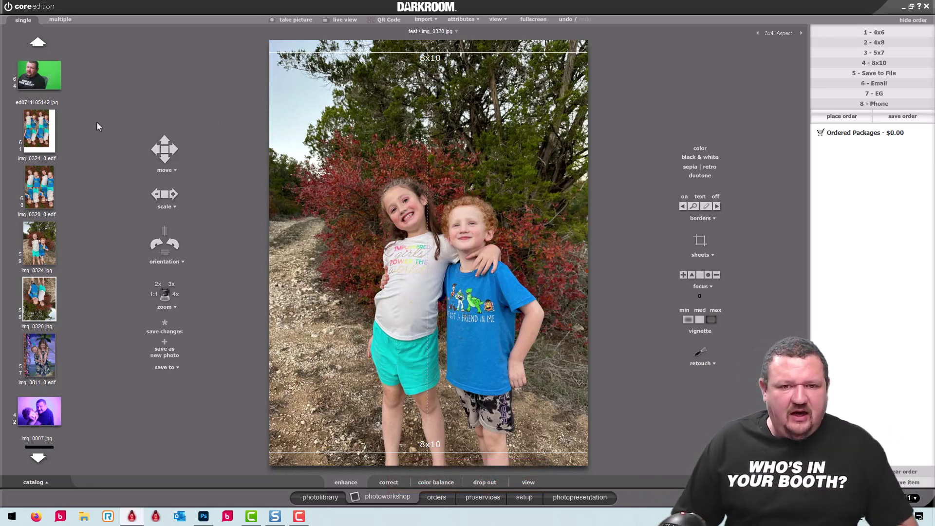
Reposition and enlarge img_0320.jpg to fill the frame, and convert it to black & white with a maximum vignette
{"action": "left_click_drag", "start_coordinate": [364, 180], "coordinate": [356, 196]}
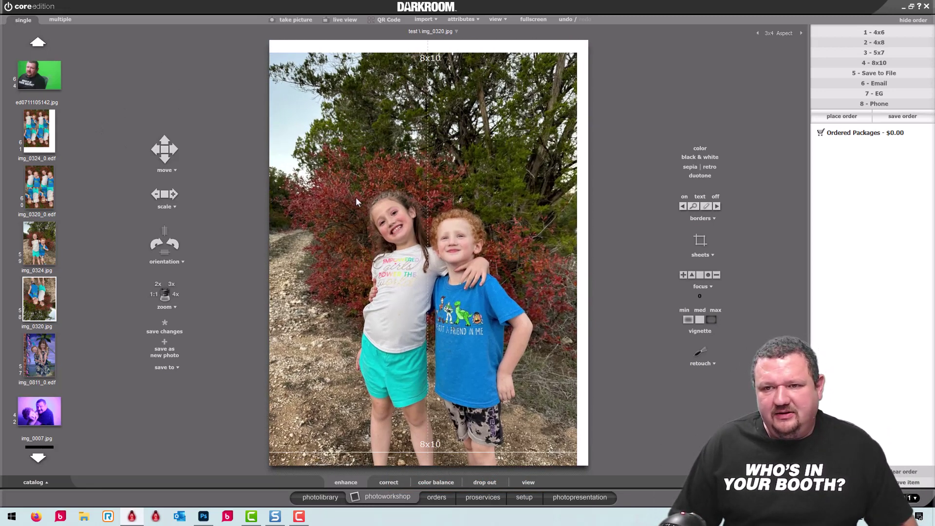
{"action": "scroll", "coordinate": [355, 197], "scroll_direction": "up", "scroll_amount": 2}
{"action": "left_click", "coordinate": [703, 159]}
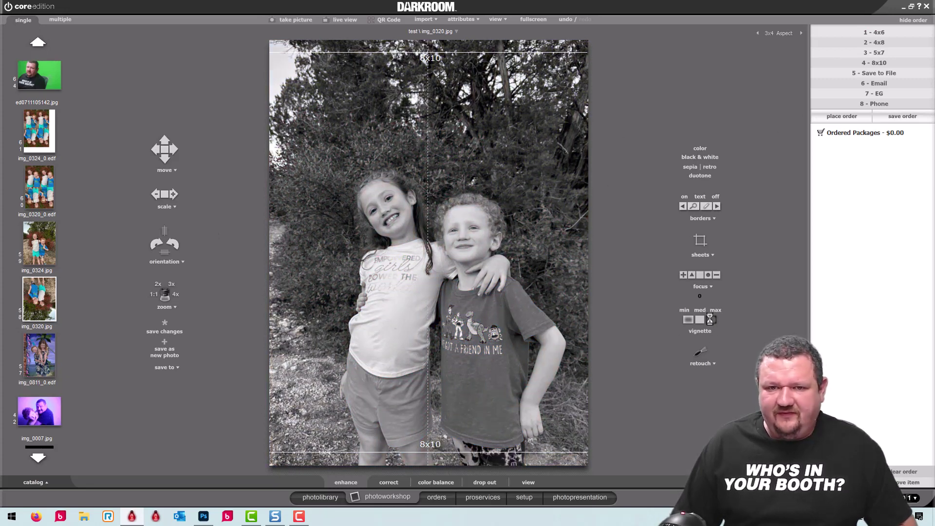
Add two 5x7 packages and one 8x10 package of the black-and-white photo, and save the order
{"action": "left_click", "coordinate": [879, 53]}
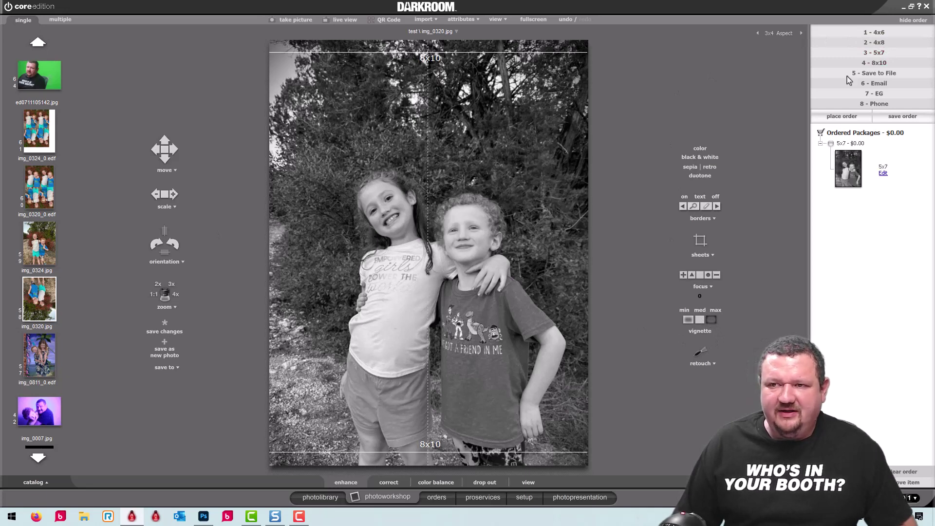
{"action": "left_click", "coordinate": [879, 52]}
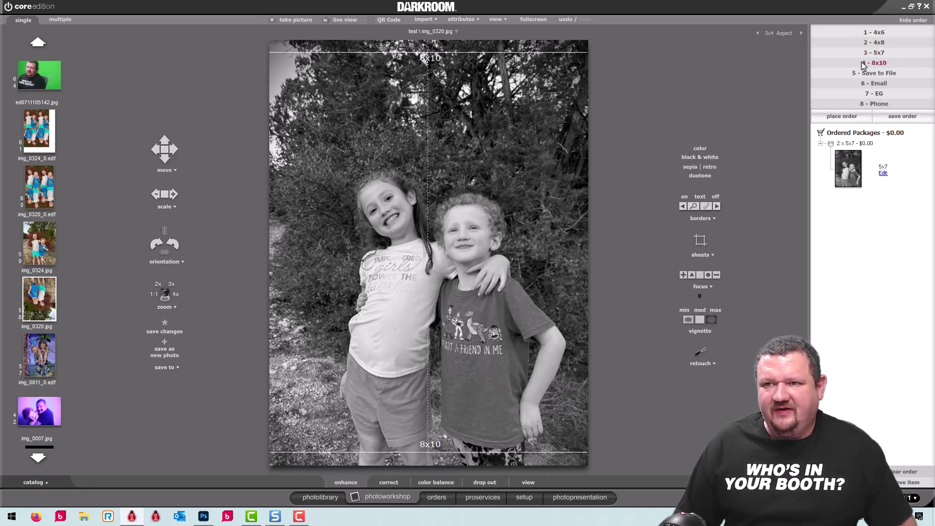
{"action": "left_click", "coordinate": [877, 62]}
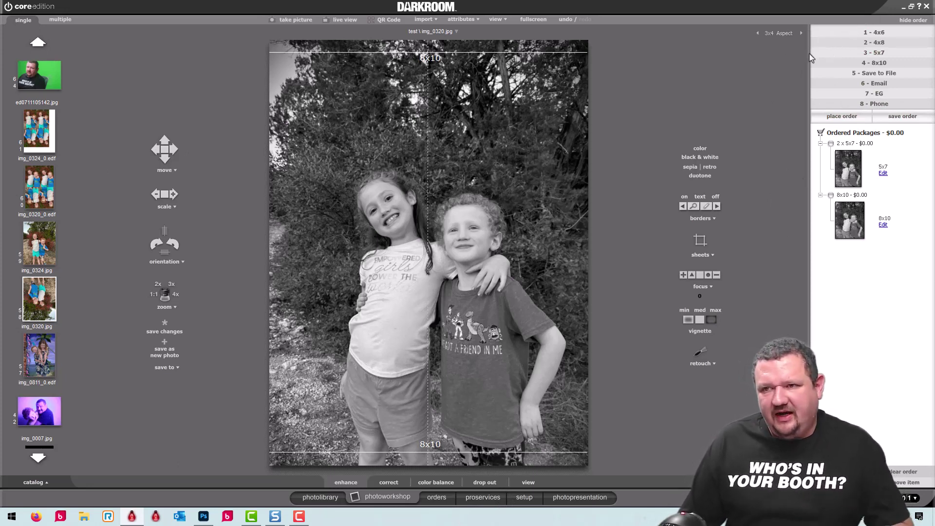
{"action": "left_click", "coordinate": [910, 117]}
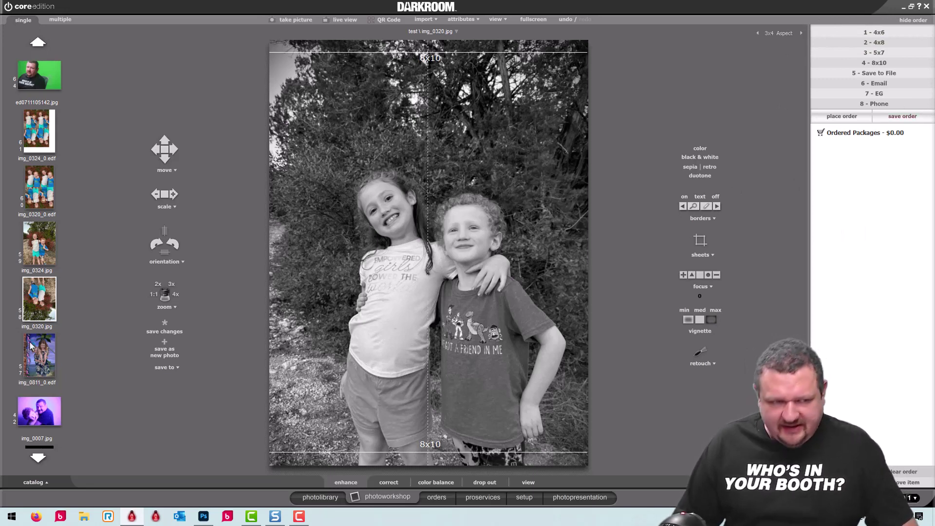
Open img_0819_#1.jpg, add one 5x7 and one 8x10 package of it, and save the order
{"action": "left_click", "coordinate": [39, 43]}
{"action": "left_click", "coordinate": [39, 42]}
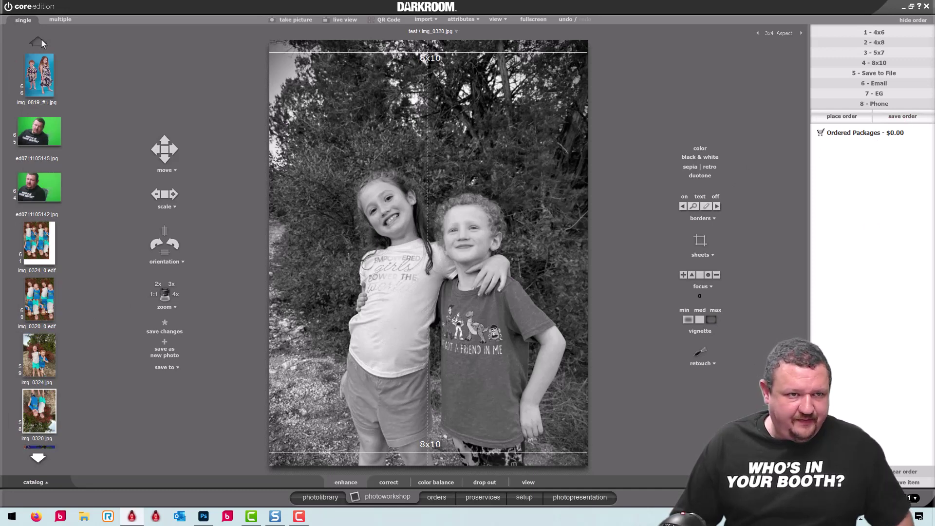
{"action": "left_click", "coordinate": [35, 58]}
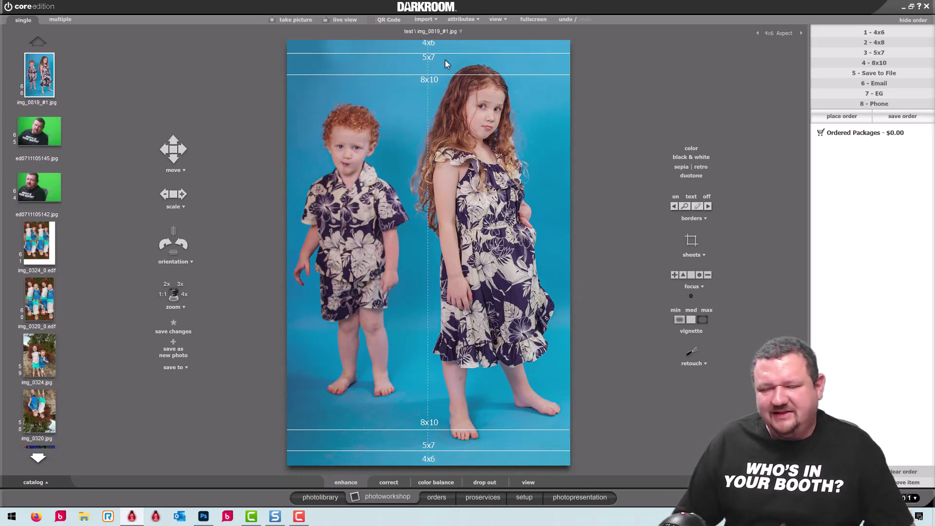
{"action": "left_click", "coordinate": [883, 54]}
{"action": "left_click", "coordinate": [875, 65]}
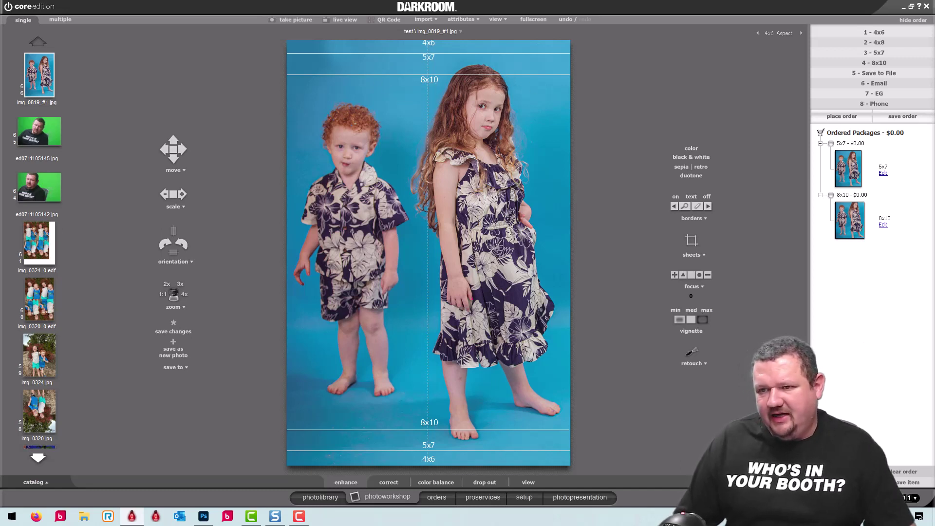
{"action": "left_click", "coordinate": [913, 120]}
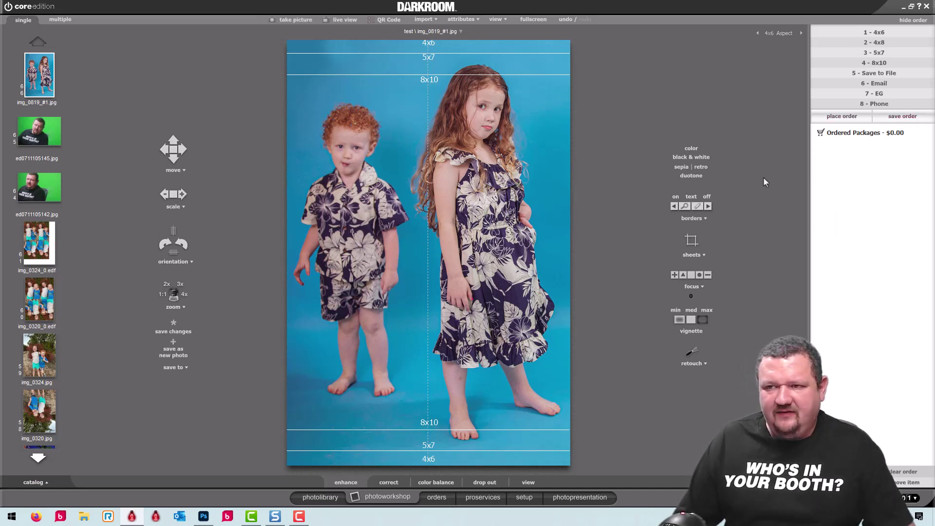
Go to the orders list, view the most recently saved order in order proofing, and close it
{"action": "left_click", "coordinate": [440, 499]}
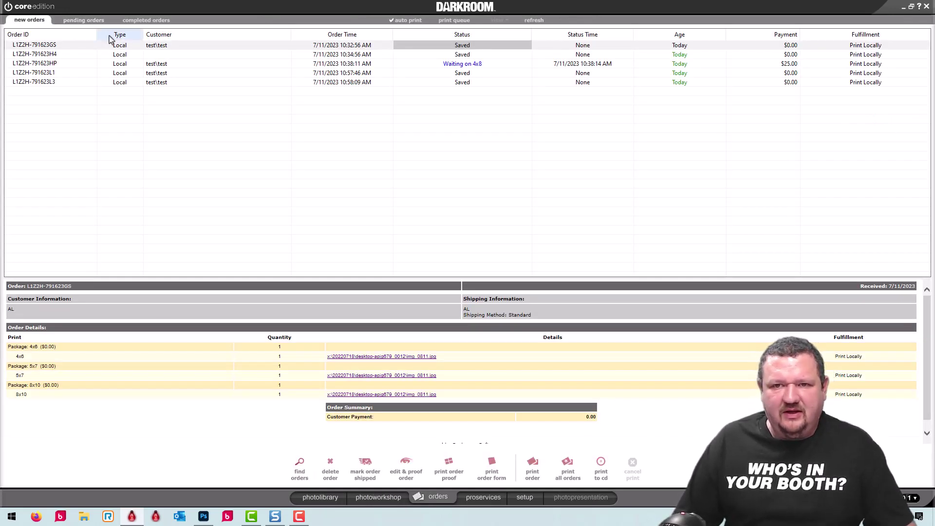
{"action": "left_click", "coordinate": [69, 83]}
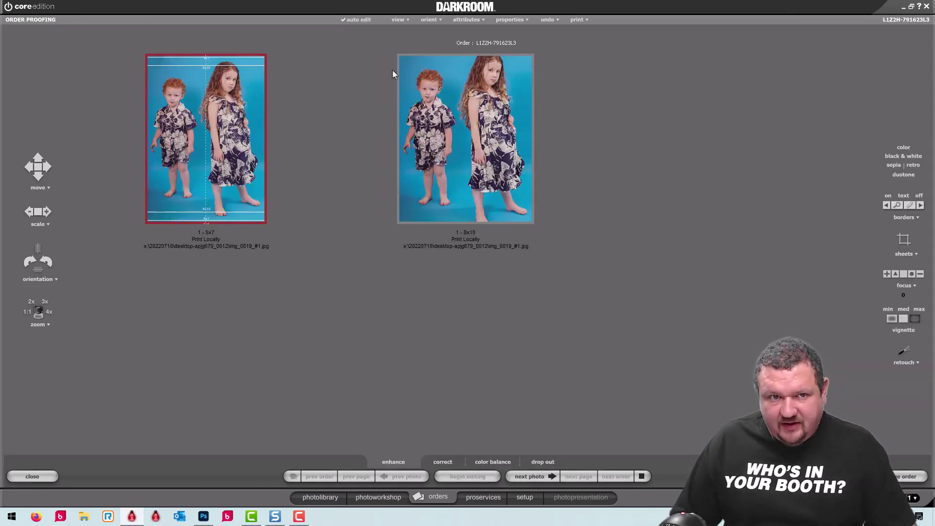
{"action": "left_click", "coordinate": [35, 477]}
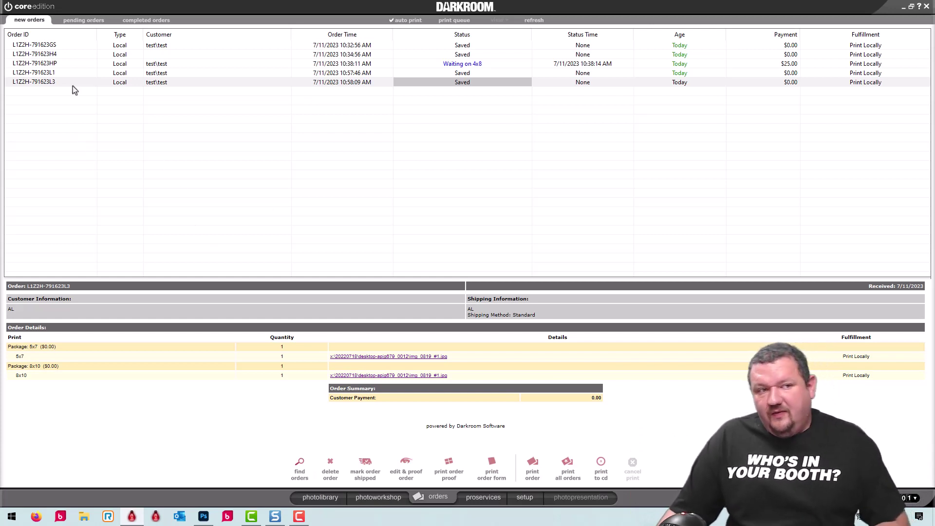
Reopen the newest order for proofing, shift the 8x10 photo down to leave room above the girl's head, and save the order
{"action": "double_click", "coordinate": [258, 83]}
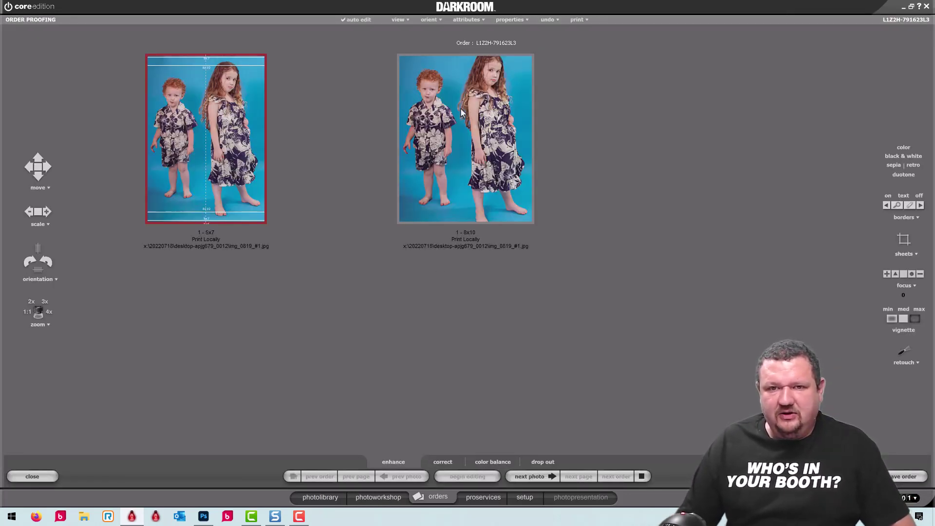
{"action": "left_click", "coordinate": [489, 98]}
{"action": "scroll", "coordinate": [488, 97], "scroll_direction": "up", "scroll_amount": 4}
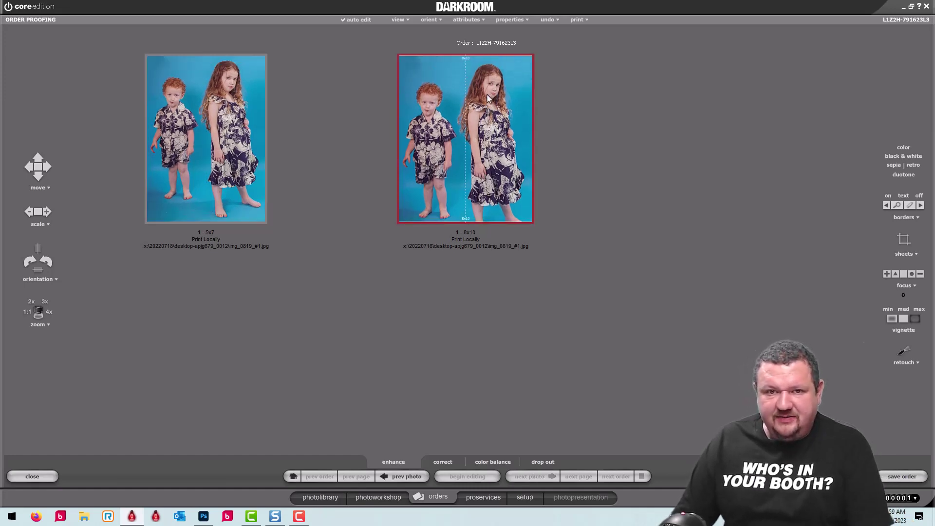
{"action": "left_click", "coordinate": [907, 477]}
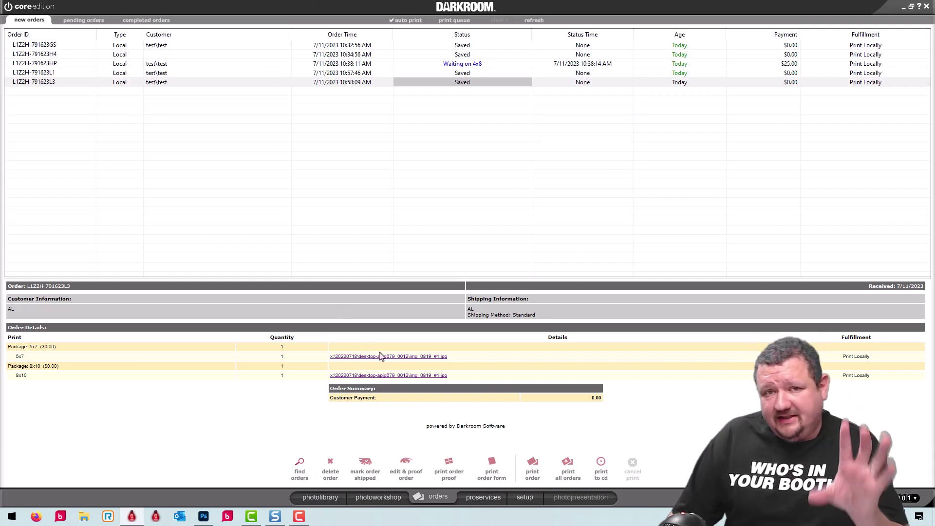
Cancel printing of the order that is waiting on 4x8
{"action": "left_click", "coordinate": [437, 65]}
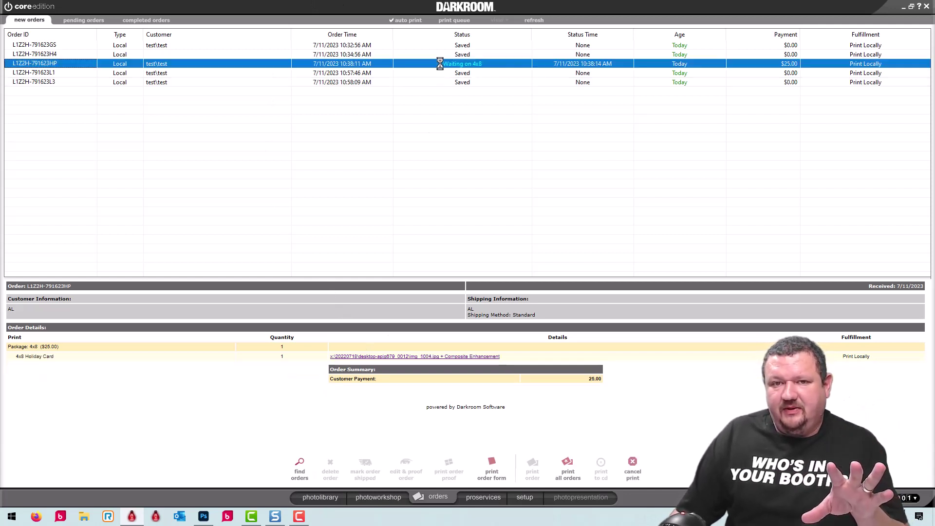
{"action": "left_click", "coordinate": [633, 463]}
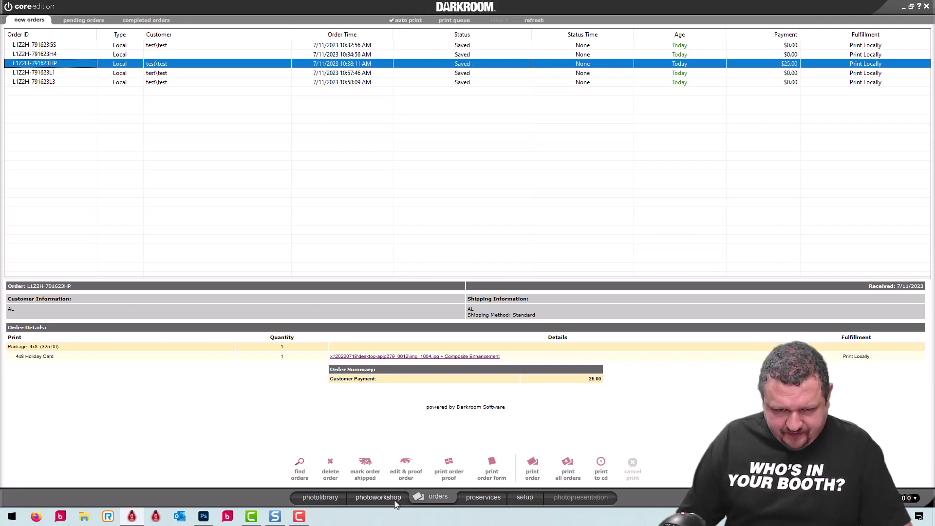
Apply the 5x5 ornaments holiday border to img_0819_#1.jpg and shift the photo down so the girl's head fits inside the ornament
{"action": "left_click", "coordinate": [378, 497]}
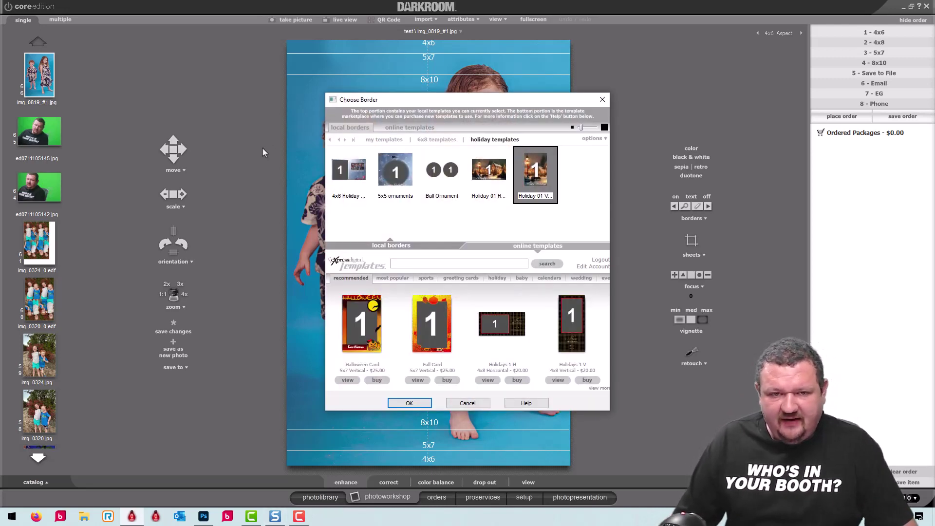
{"action": "left_click", "coordinate": [375, 178]}
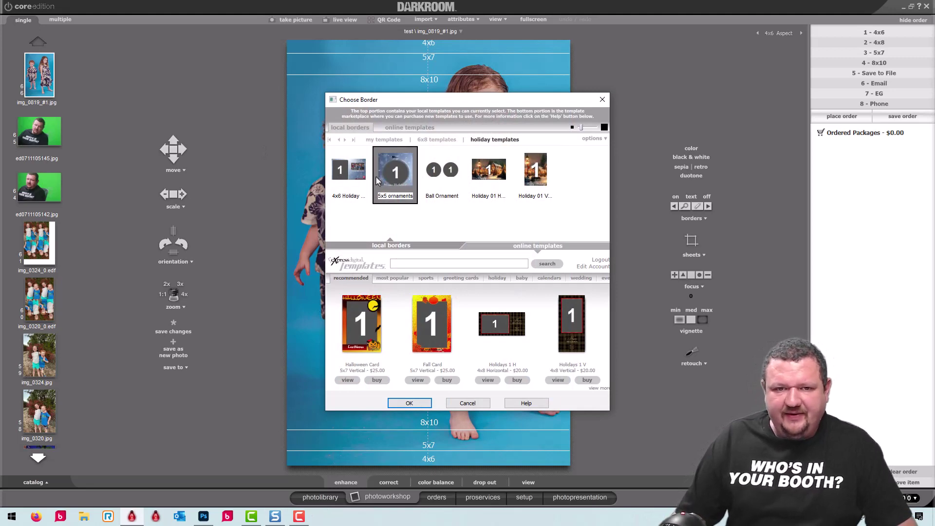
{"action": "left_click", "coordinate": [420, 404]}
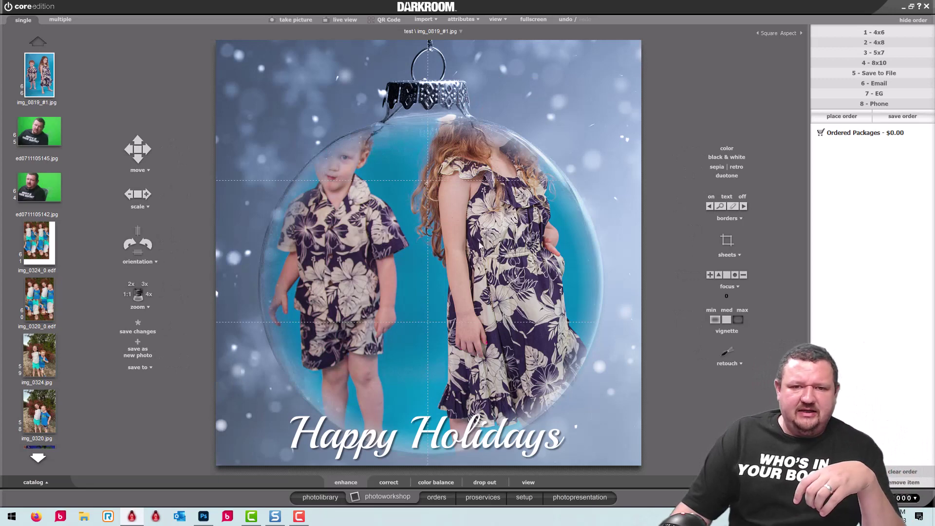
{"action": "left_click_drag", "start_coordinate": [481, 246], "coordinate": [478, 313]}
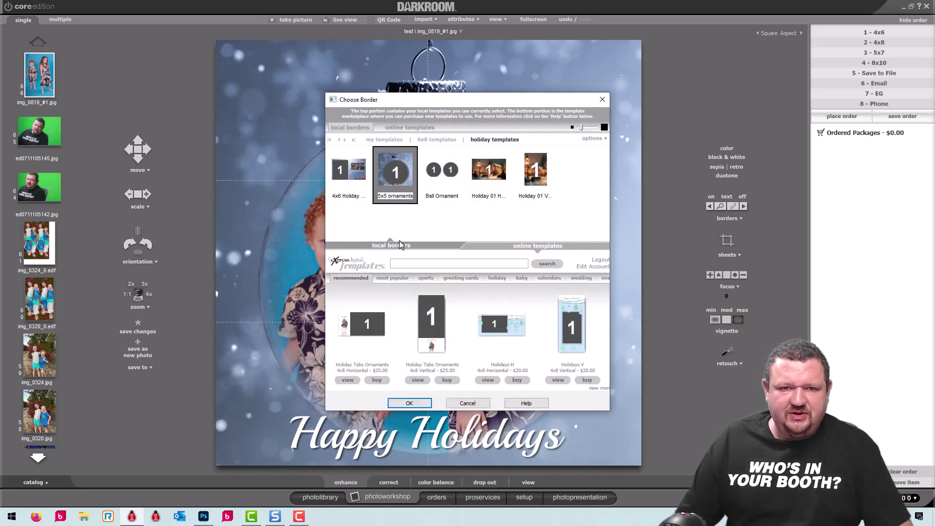
Switch the border to the 4x6 Holiday Card and move the children down slightly within its photo opening
{"action": "left_click", "coordinate": [353, 182]}
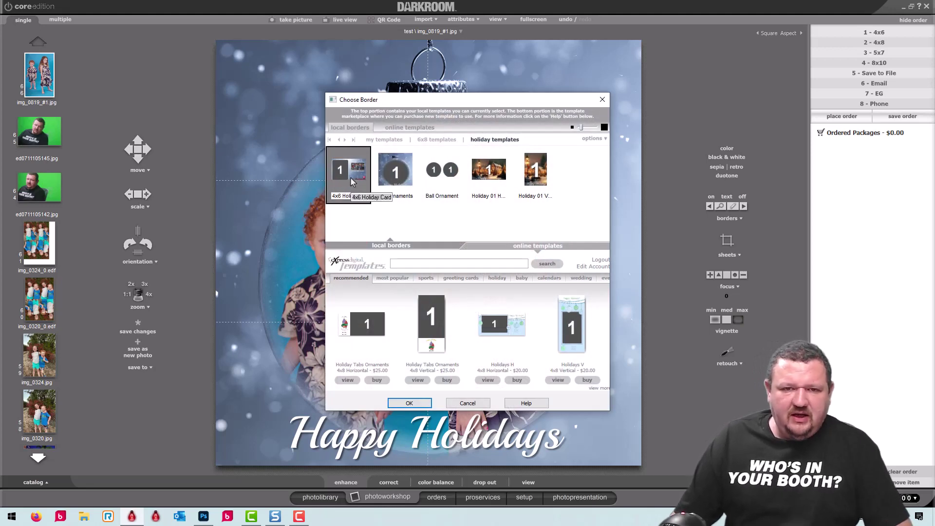
{"action": "left_click", "coordinate": [409, 403]}
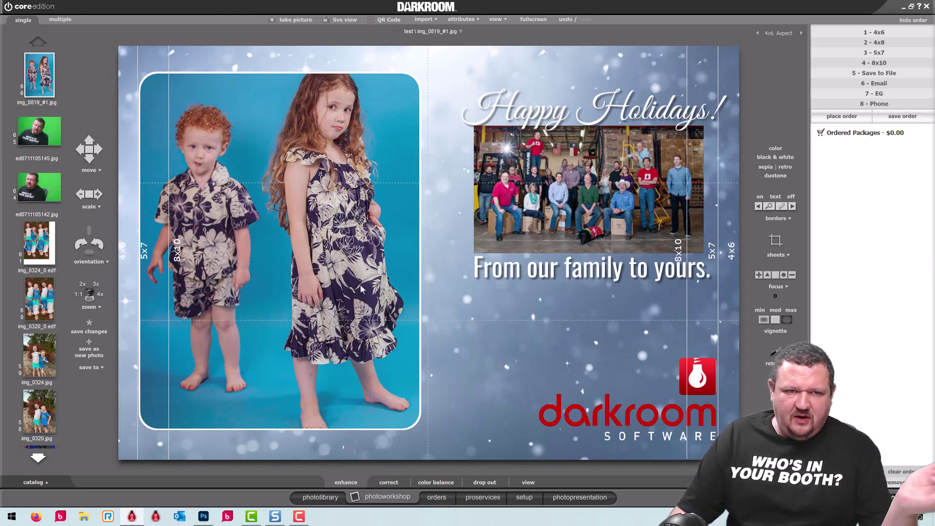
{"action": "left_click_drag", "start_coordinate": [341, 197], "coordinate": [339, 222]}
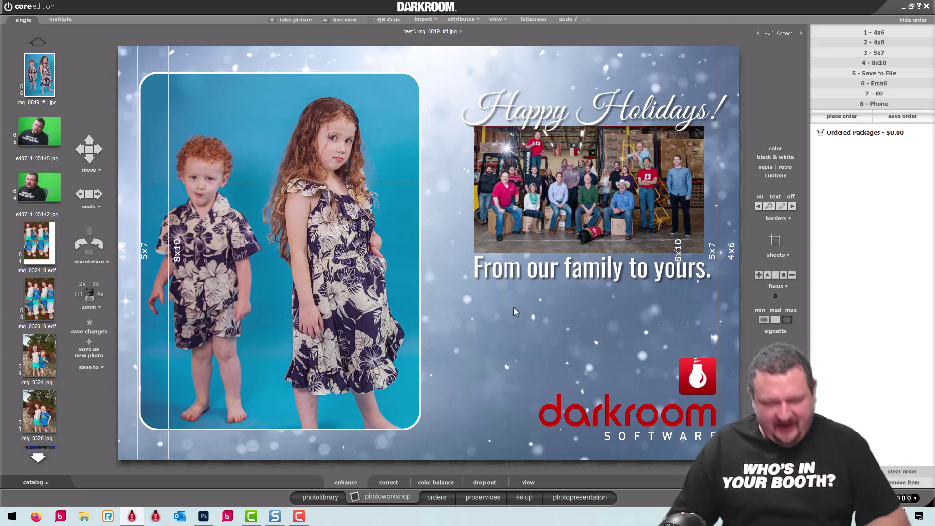
Try the Holiday 01 Vert border on img_0819_#1.jpg and return to the photo library
{"action": "double_click", "coordinate": [247, 319]}
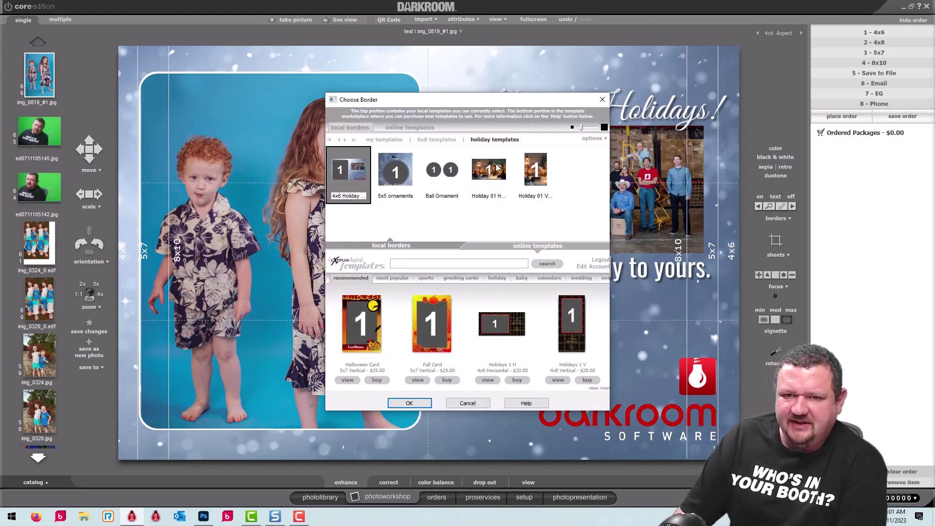
{"action": "left_click", "coordinate": [535, 170]}
{"action": "left_click", "coordinate": [415, 405]}
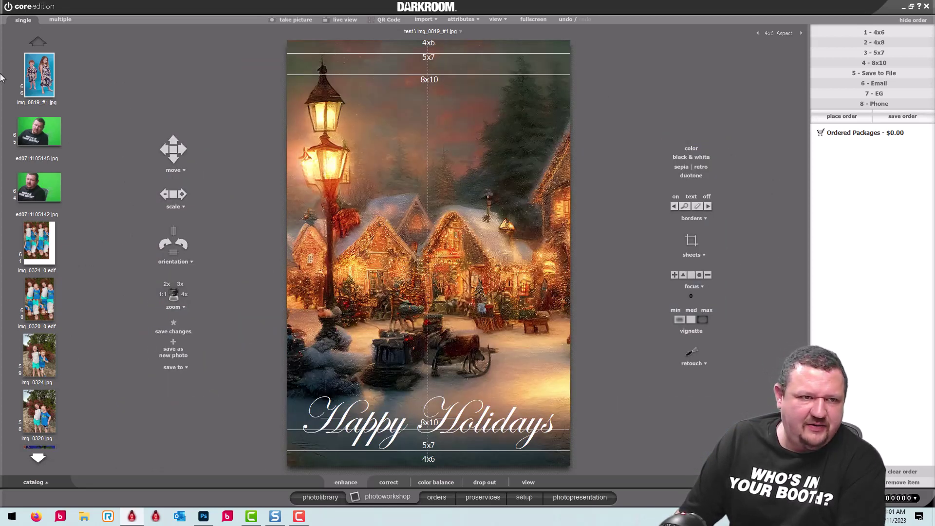
{"action": "key", "text": "Escape"}
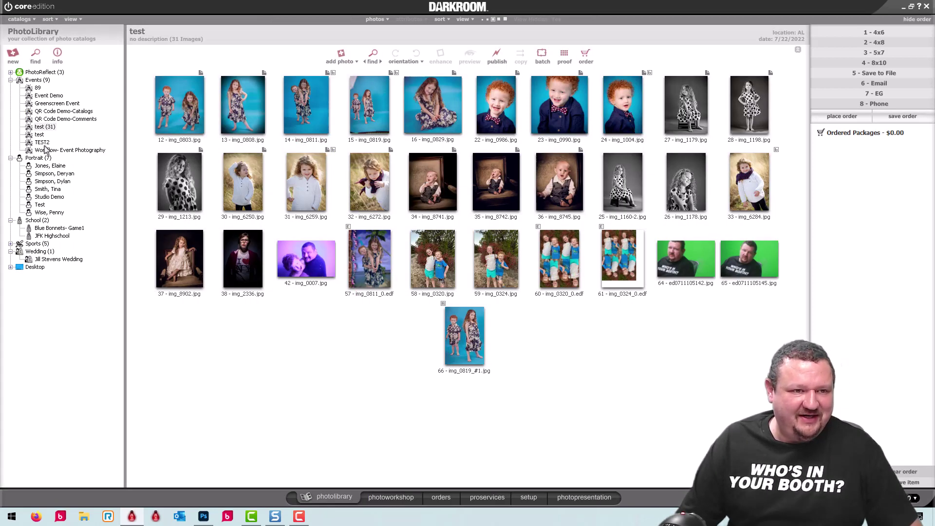
Open img_5797.jpg from the QR Code Demo-Comments catalog and apply the Holiday 01 Vert border to it
{"action": "left_click", "coordinate": [47, 119]}
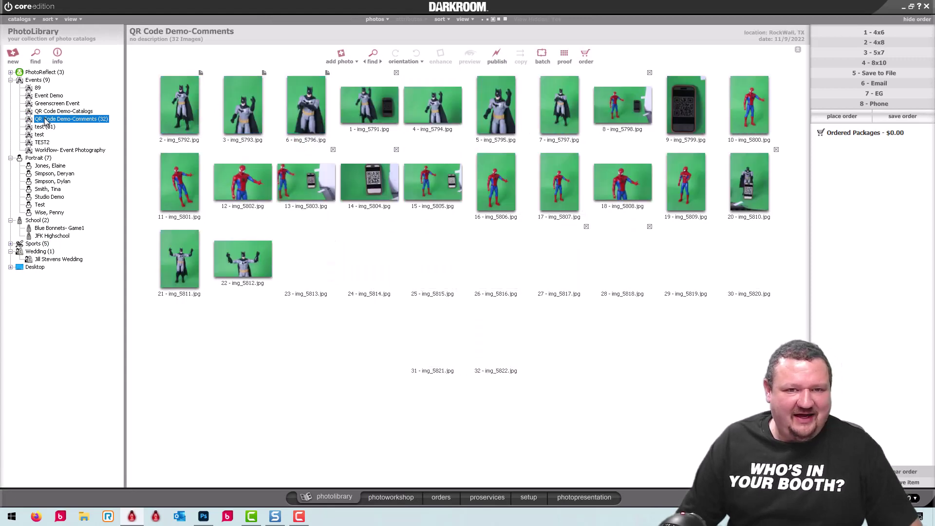
{"action": "double_click", "coordinate": [560, 102]}
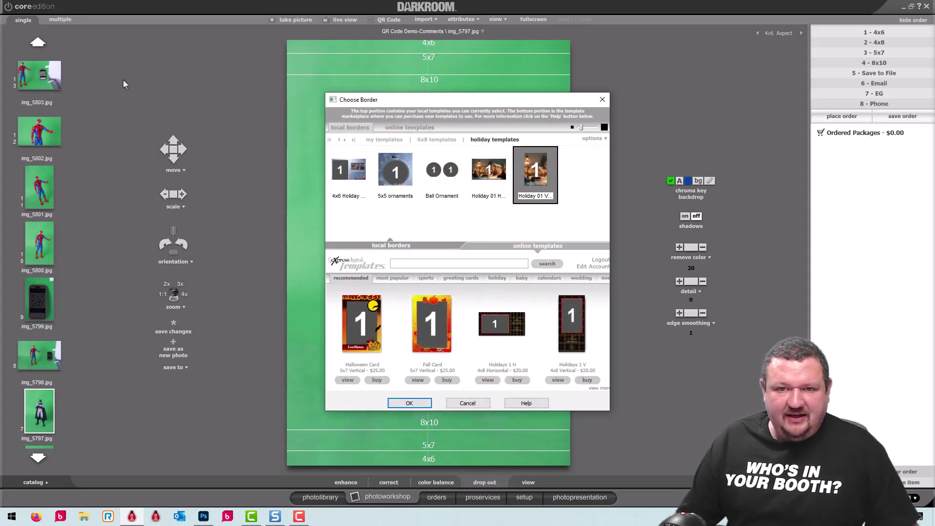
{"action": "left_click", "coordinate": [409, 403]}
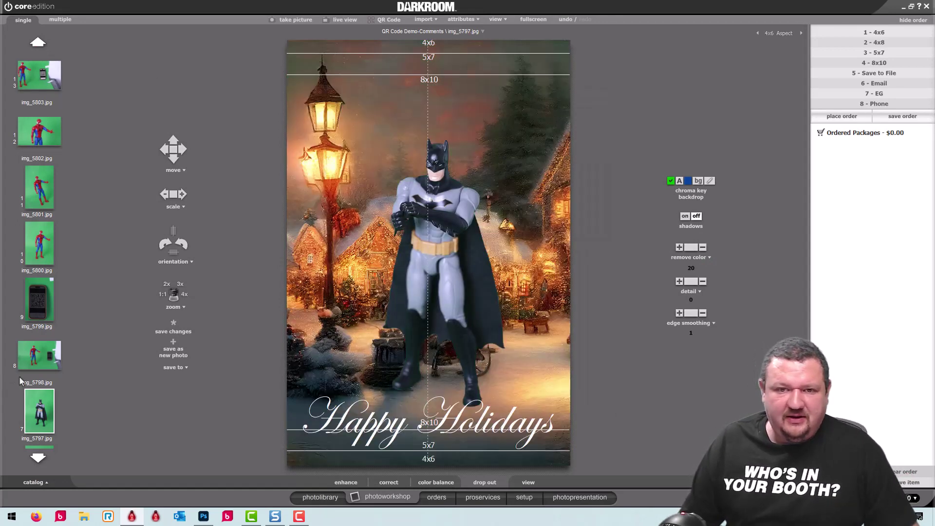
Reposition and enlarge the Batman figure in the bordered scene, print it as a 4x6 package, and return to the photo
{"action": "scroll", "coordinate": [457, 294], "scroll_direction": "up", "scroll_amount": 2}
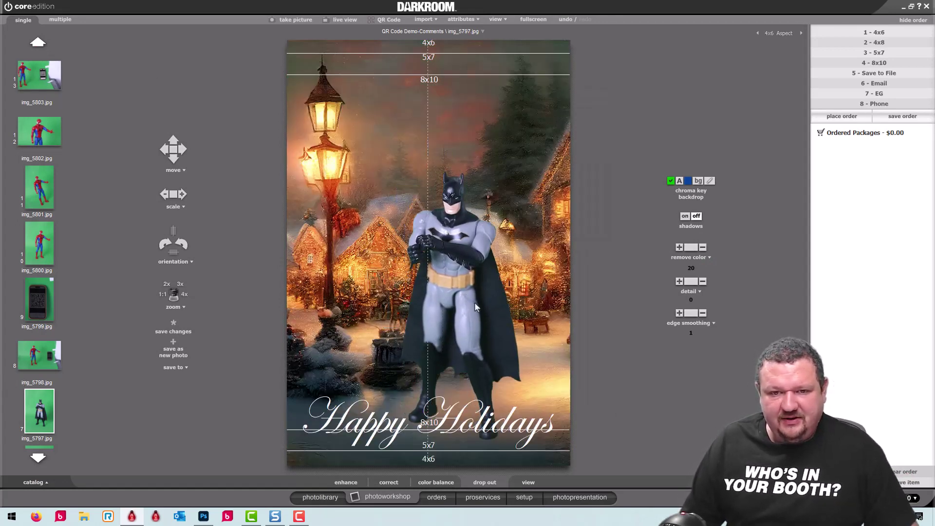
{"action": "scroll", "coordinate": [476, 249], "scroll_direction": "up", "scroll_amount": 2}
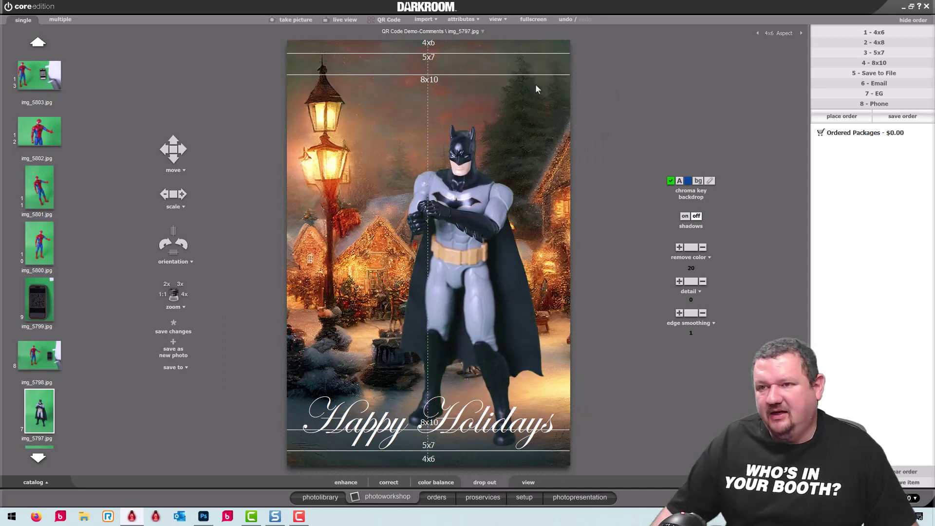
{"action": "left_click", "coordinate": [878, 34]}
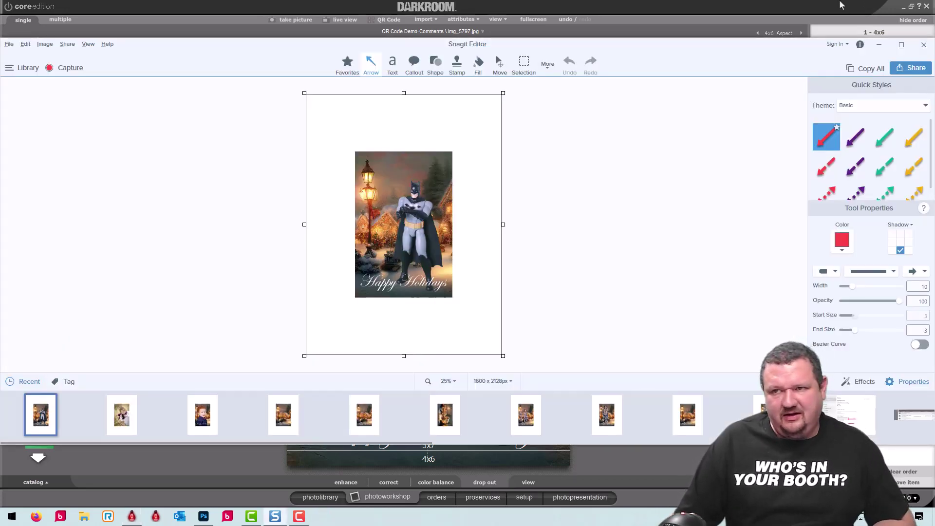
{"action": "left_click", "coordinate": [814, 7]}
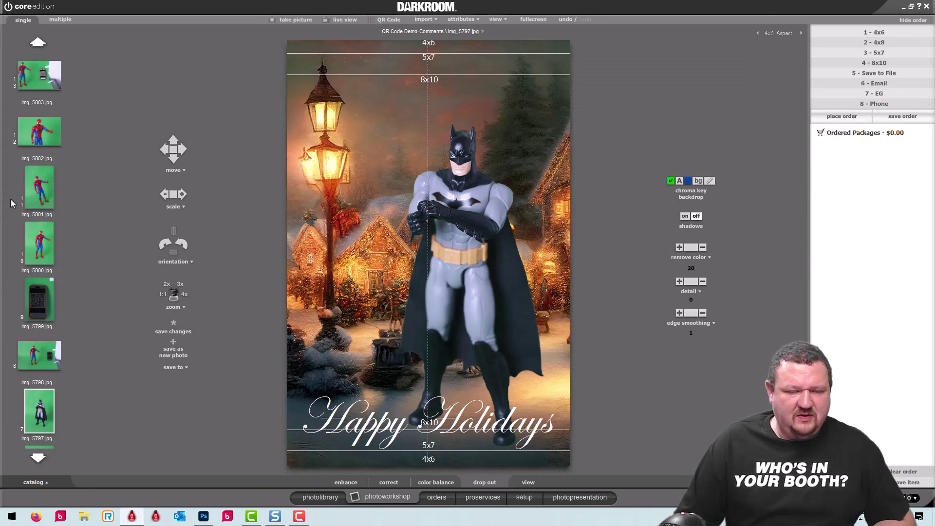
Apply the horizontal Holiday 01 border to img_5802.jpg, print it as a 4x6 package, and dismiss the printed preview
{"action": "left_click", "coordinate": [39, 136]}
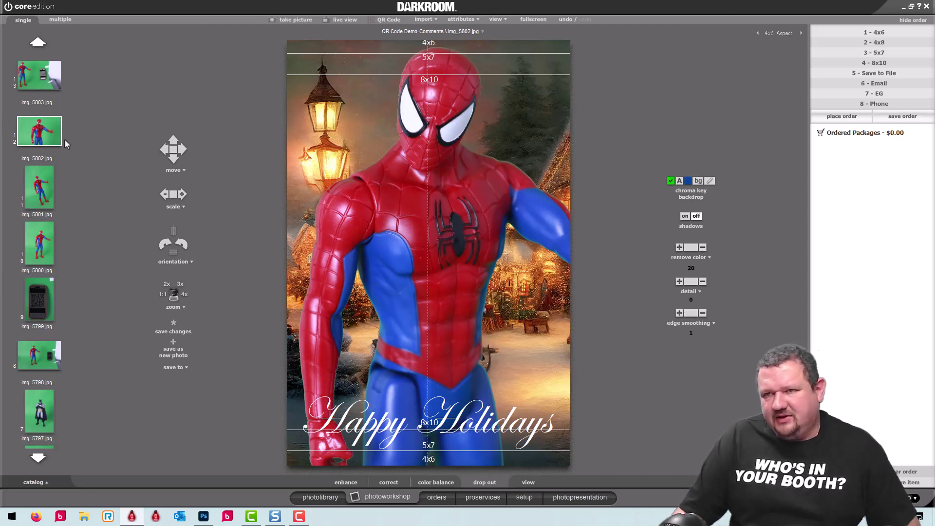
{"action": "double_click", "coordinate": [477, 229]}
{"action": "left_click", "coordinate": [488, 173]}
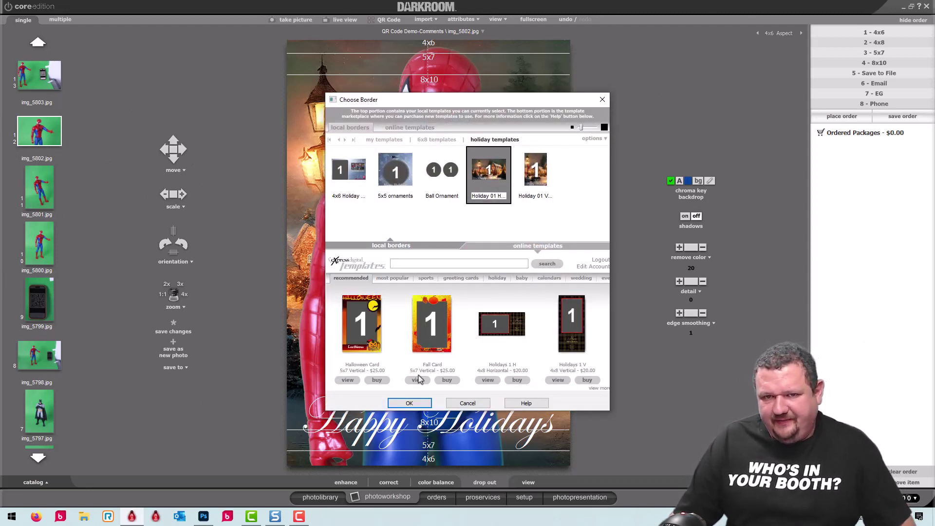
{"action": "left_click", "coordinate": [410, 403]}
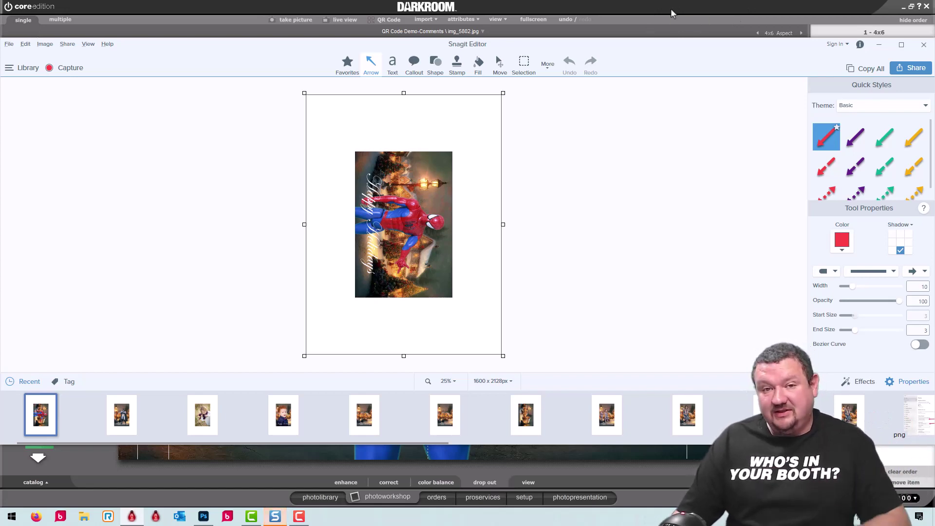
{"action": "left_click", "coordinate": [878, 45]}
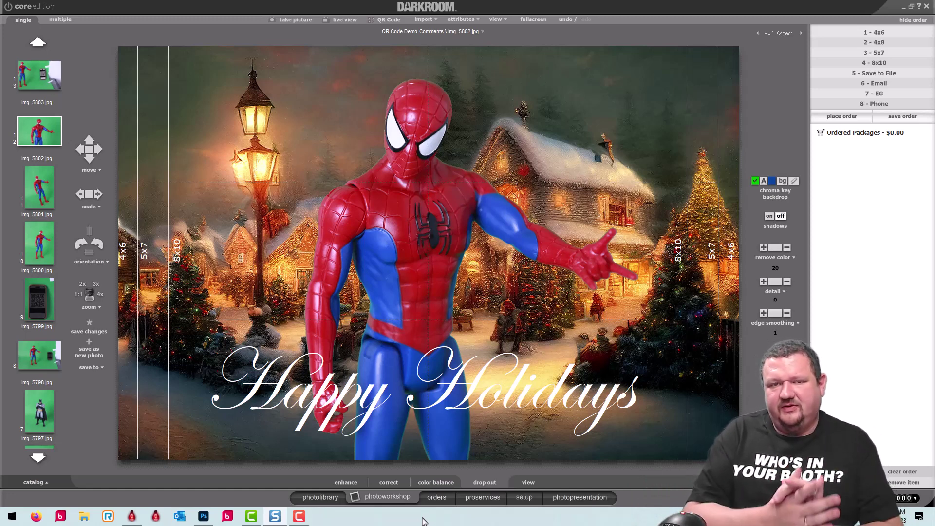
In the setup's Demo package group, make the 4x6 print item always use the Holiday 01 Vert border from the holiday templates
{"action": "left_click", "coordinate": [324, 497]}
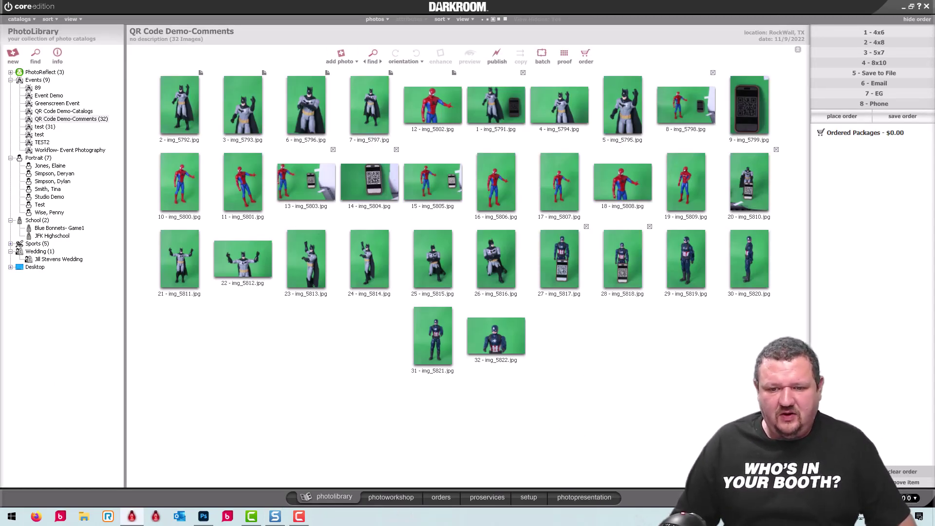
{"action": "left_click", "coordinate": [529, 497]}
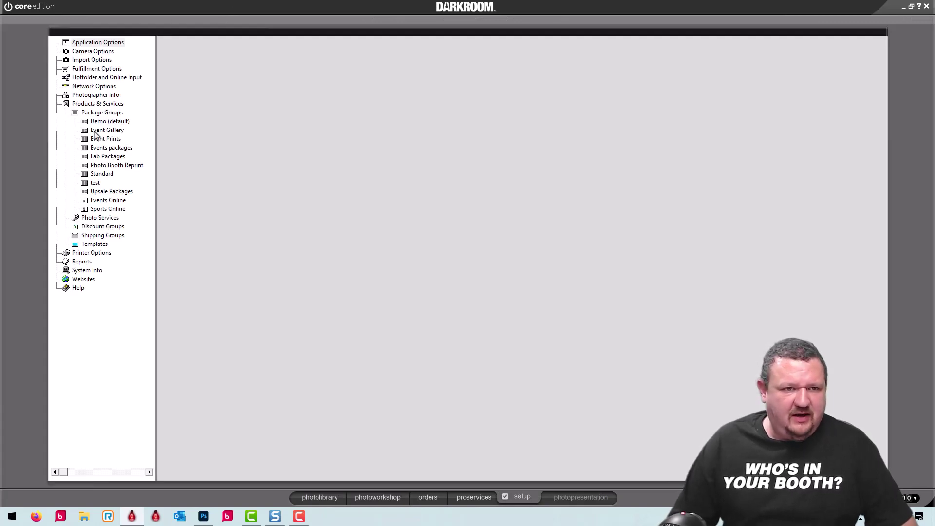
{"action": "left_click", "coordinate": [96, 122]}
{"action": "left_click", "coordinate": [113, 130]}
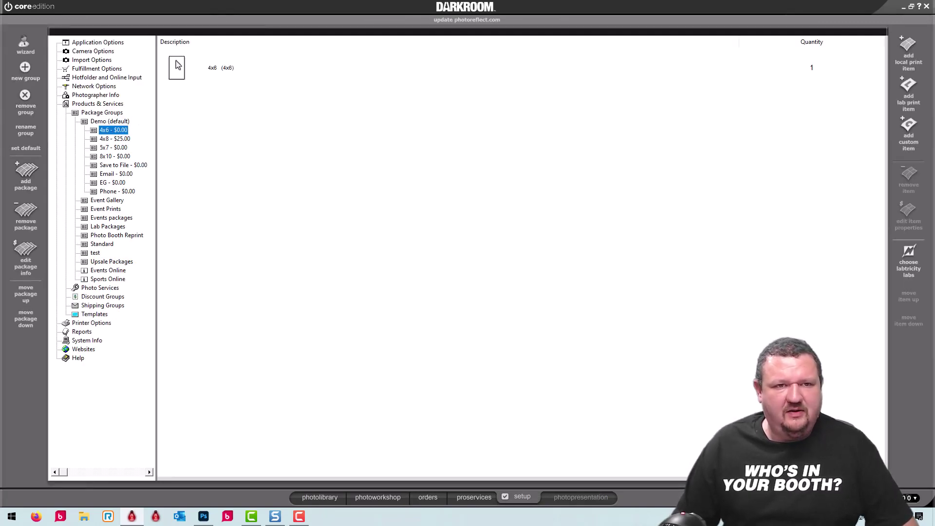
{"action": "double_click", "coordinate": [186, 71]}
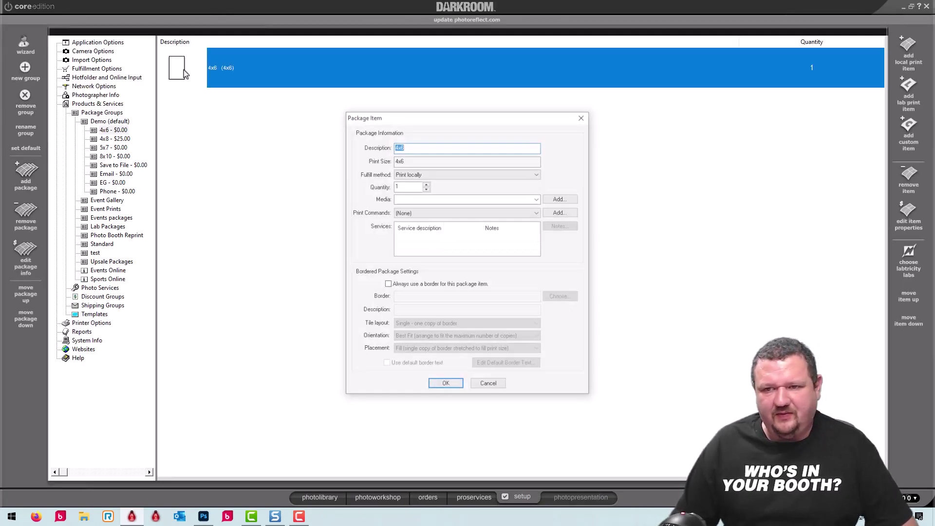
{"action": "left_click", "coordinate": [451, 284]}
{"action": "left_click", "coordinate": [561, 297]}
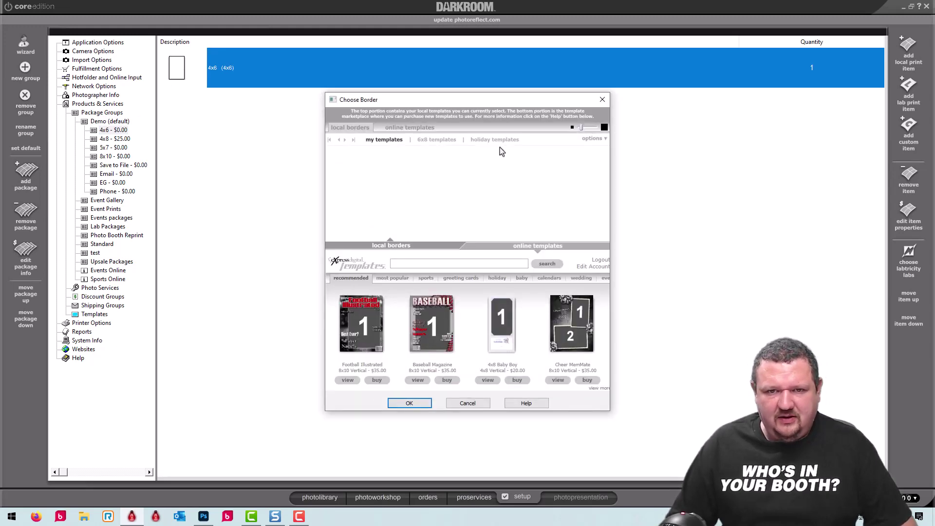
{"action": "left_click", "coordinate": [495, 139]}
{"action": "left_click", "coordinate": [536, 173]}
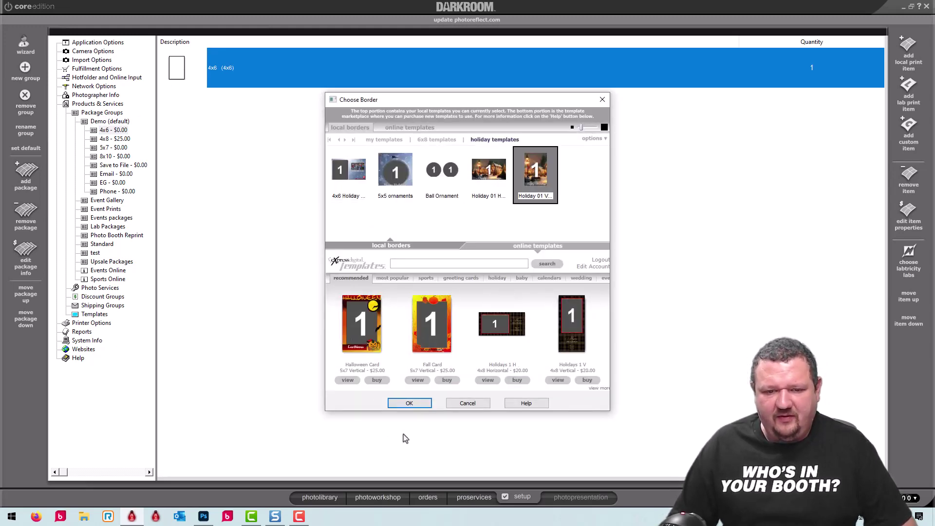
{"action": "left_click", "coordinate": [410, 404]}
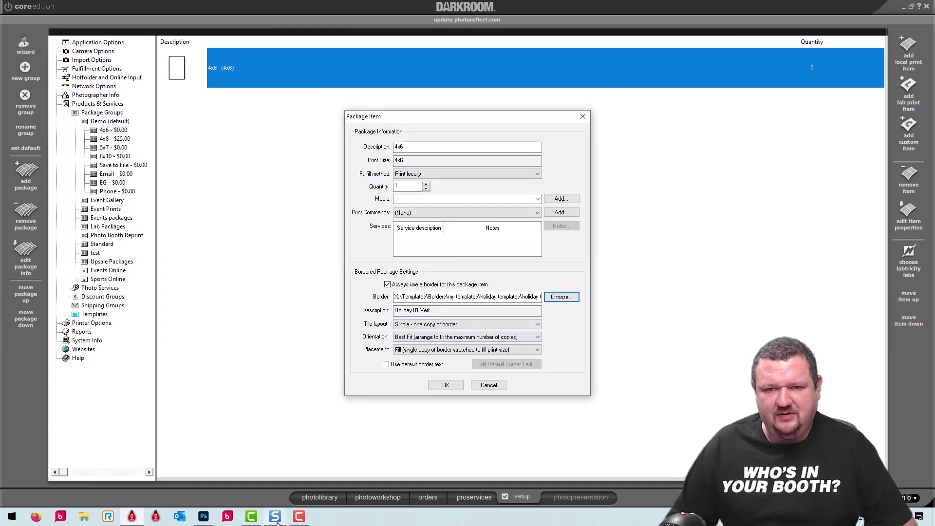
{"action": "left_click", "coordinate": [445, 386]}
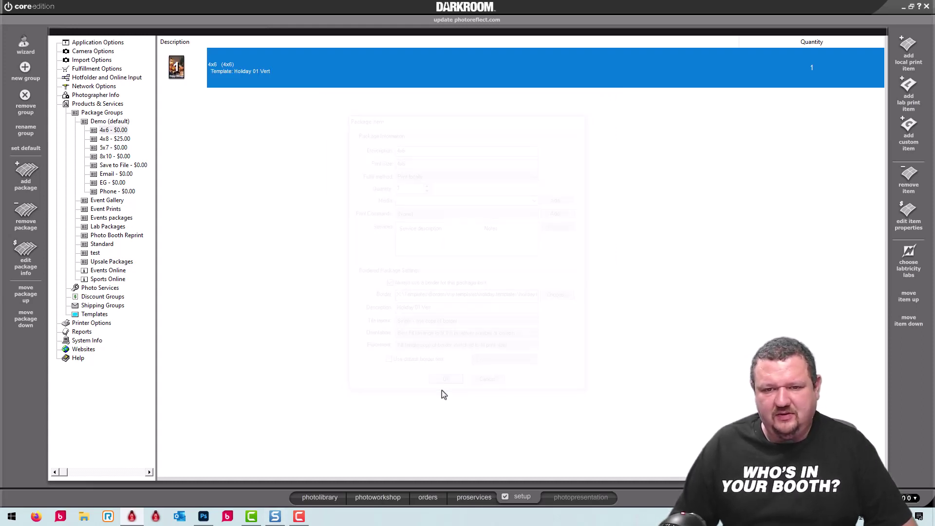
Print 4x6 packages of the unbordered photos img_5807.jpg and img_5808.jpg from the photo workshop
{"action": "left_click", "coordinate": [381, 499]}
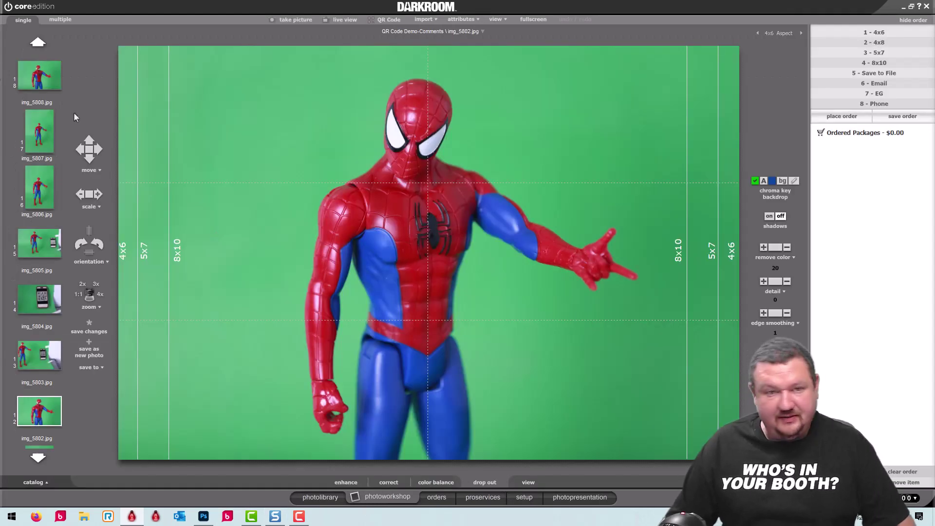
{"action": "left_click", "coordinate": [39, 131]}
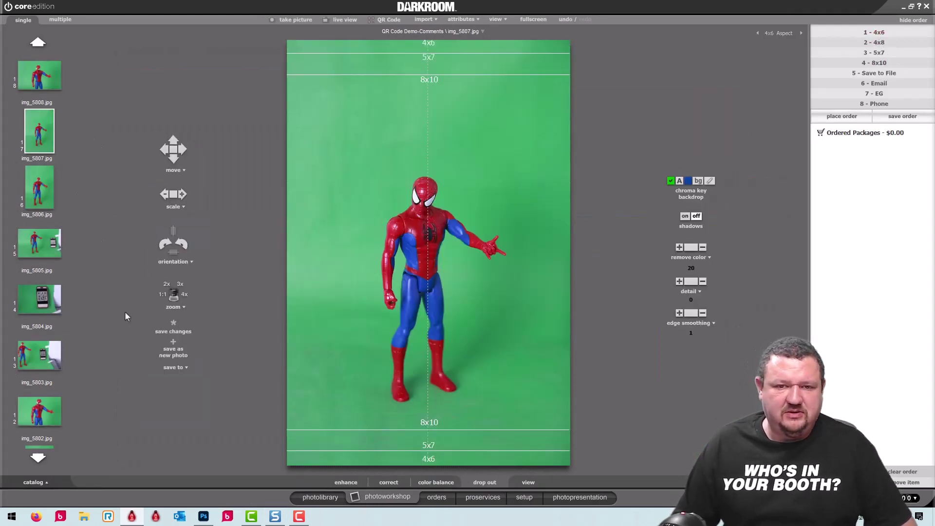
{"action": "left_click", "coordinate": [39, 76]}
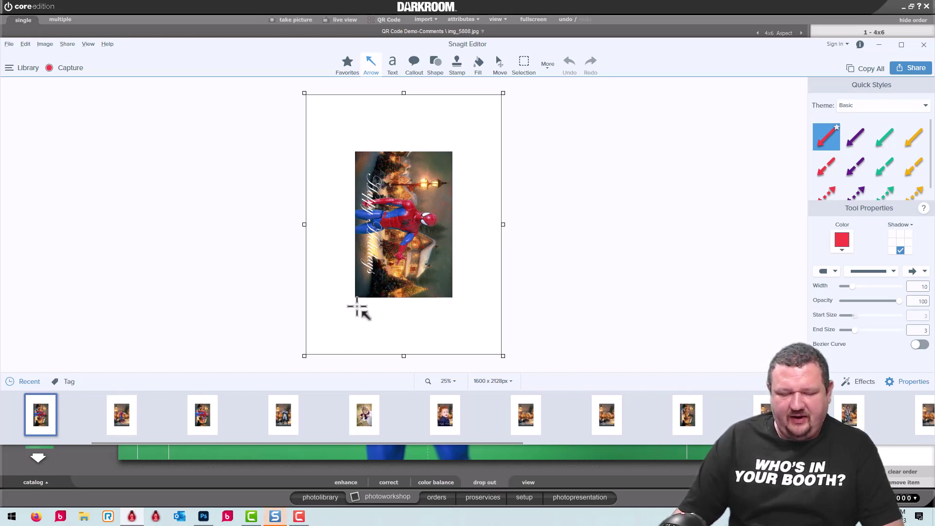
Compare the vertical and horizontal 4x6 prints in Snagit Editor, then switch back to Darkroom
{"action": "left_click", "coordinate": [122, 432]}
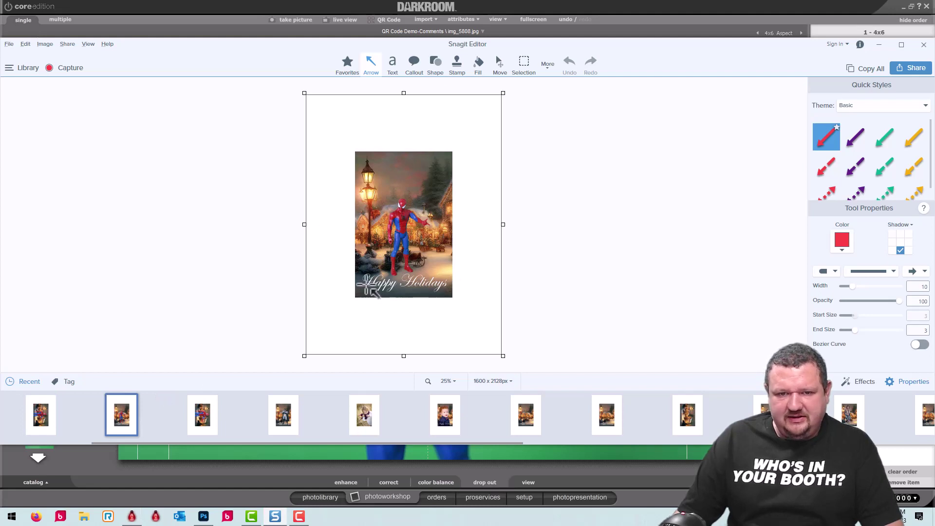
{"action": "left_click", "coordinate": [73, 400]}
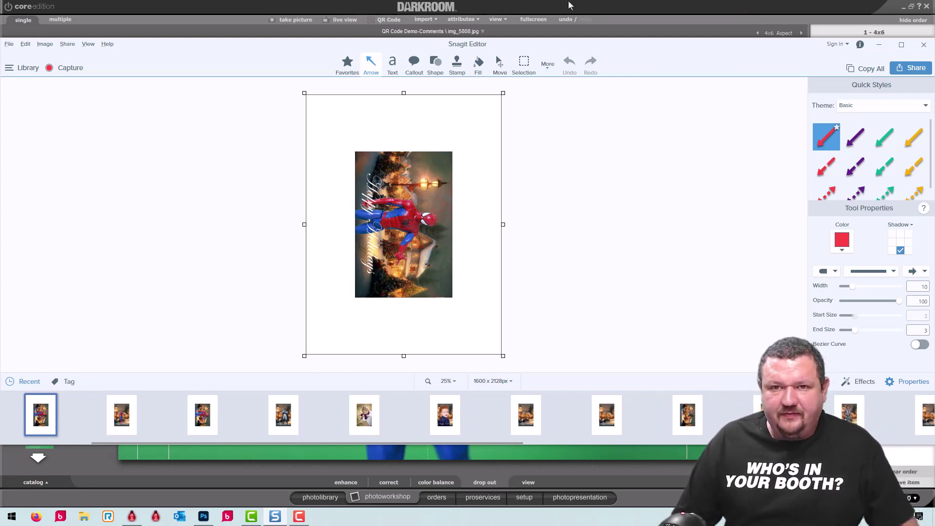
{"action": "key", "text": "alt+Tab"}
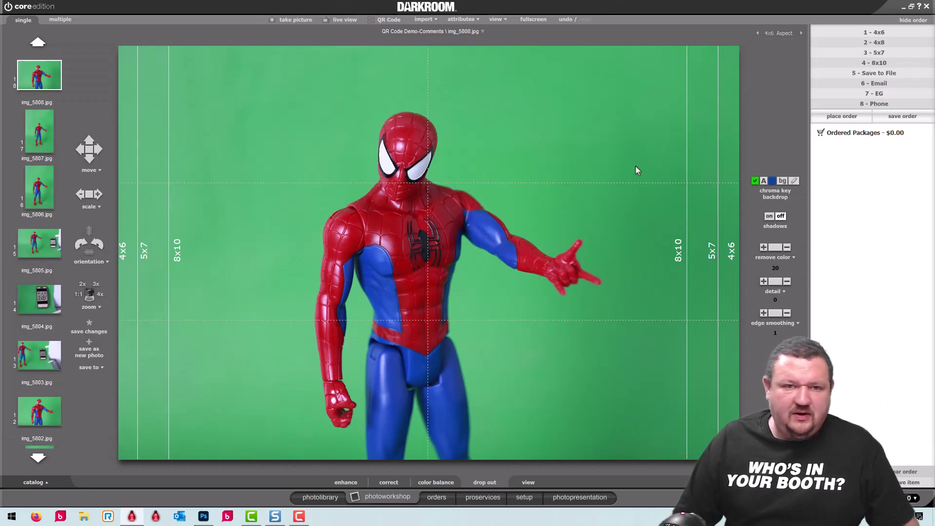
Open the 31-photo test event catalog from the photo library and bring its img_0803.jpg into the photo workshop
{"action": "left_click", "coordinate": [336, 496]}
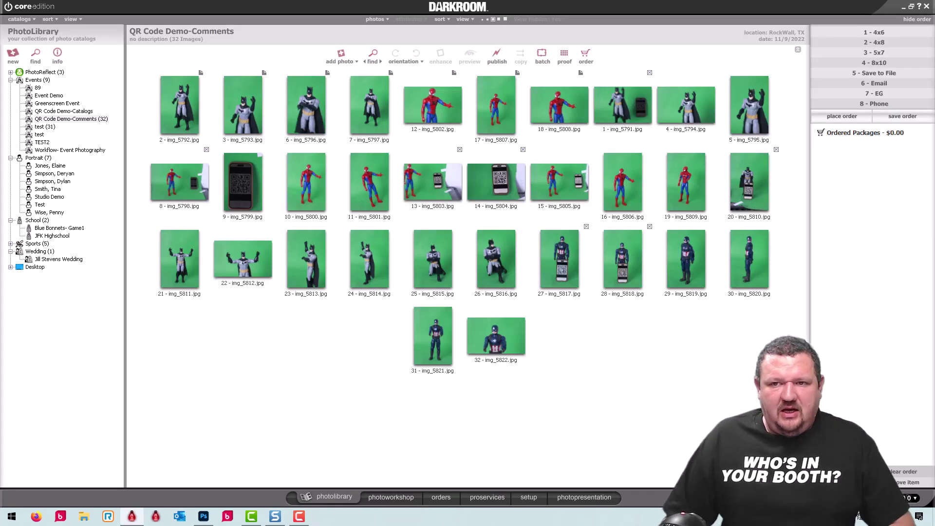
{"action": "left_click", "coordinate": [524, 499]}
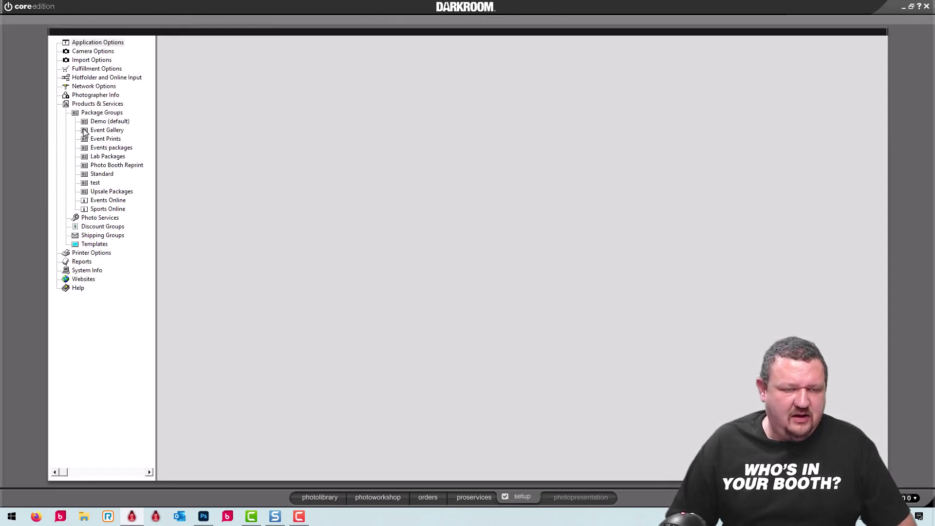
{"action": "left_click", "coordinate": [378, 498]}
{"action": "left_click", "coordinate": [317, 498]}
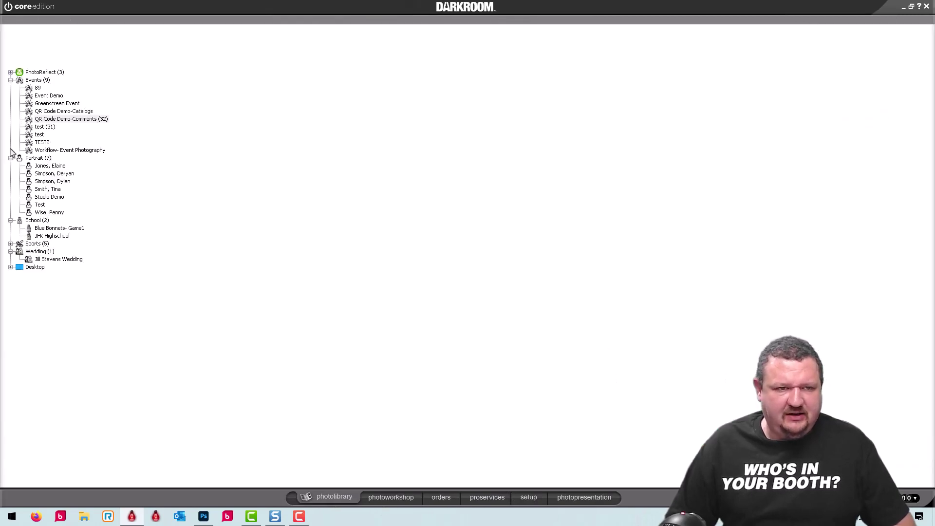
{"action": "left_click", "coordinate": [42, 128]}
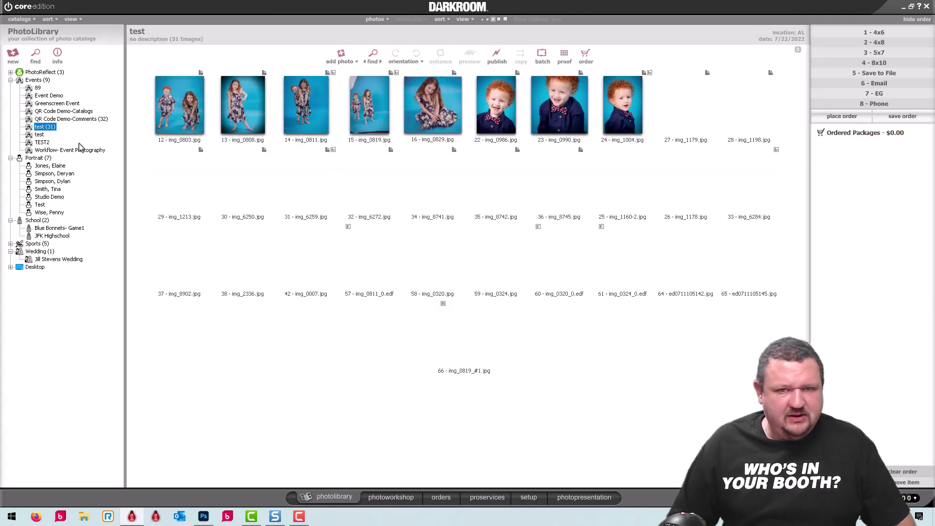
{"action": "left_click", "coordinate": [391, 498]}
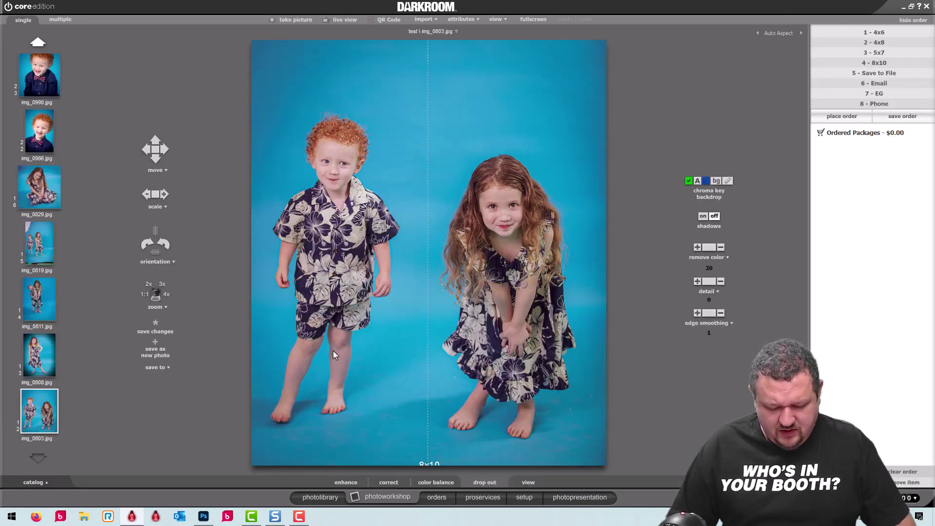
Apply the Ball Ornament border from the holiday templates to img_0803.jpg
{"action": "left_click", "coordinate": [333, 349]}
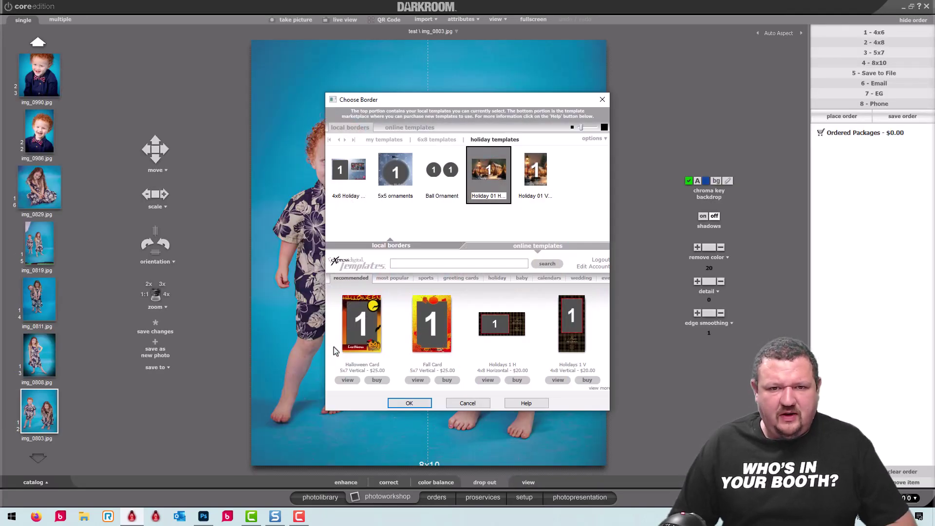
{"action": "left_click", "coordinate": [448, 170]}
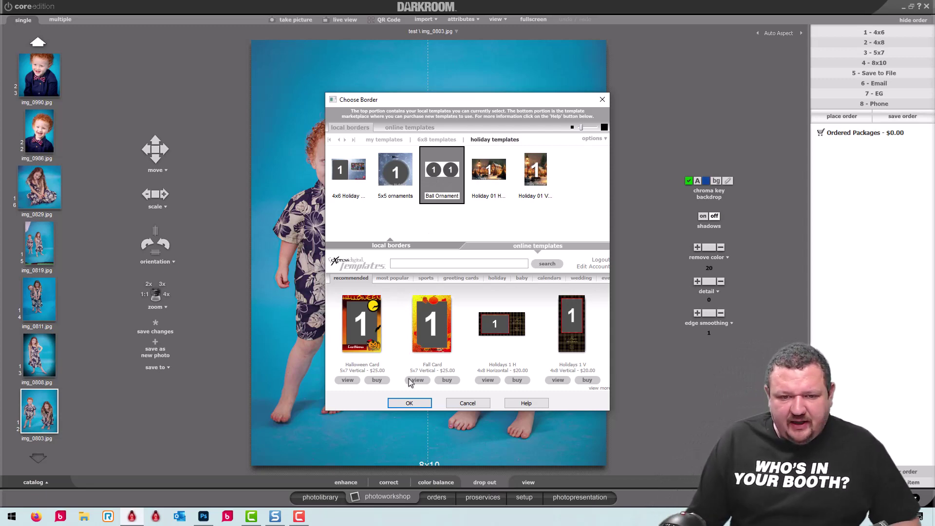
{"action": "left_click", "coordinate": [409, 404]}
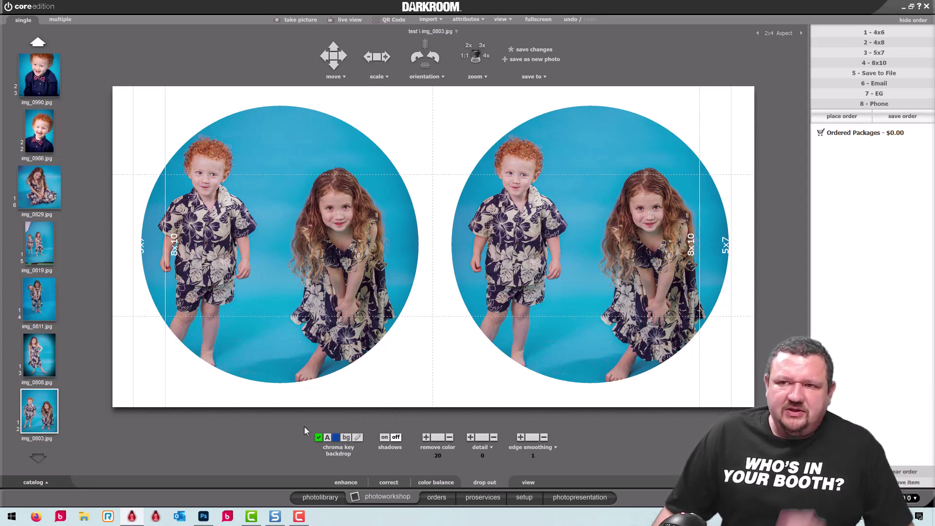
Examine the products offered by Photo Express in the Labtricity Labs setup under the photographer information
{"action": "left_click", "coordinate": [523, 498]}
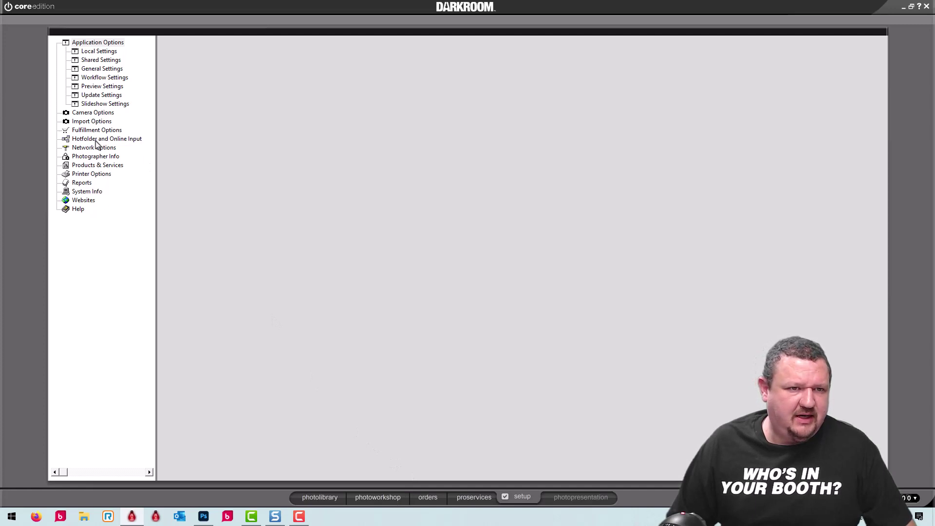
{"action": "left_click", "coordinate": [95, 157]}
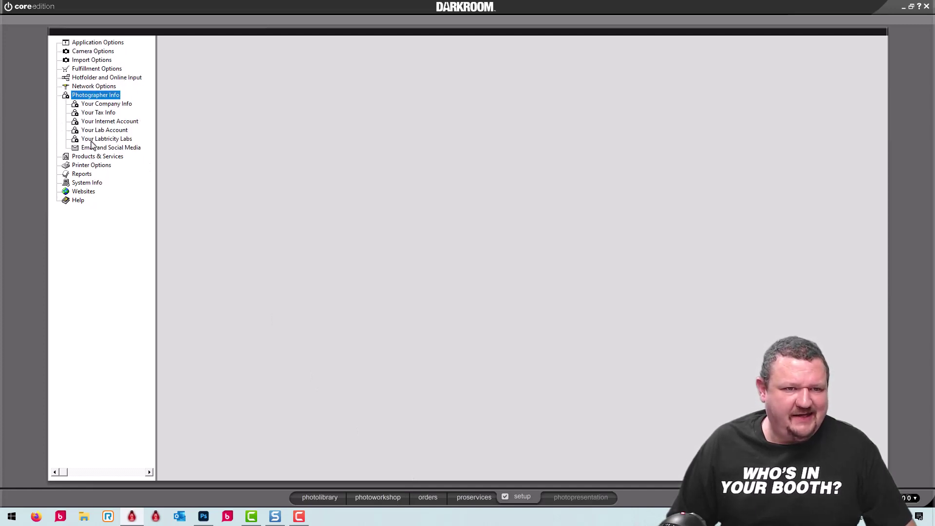
{"action": "left_click", "coordinate": [93, 140]}
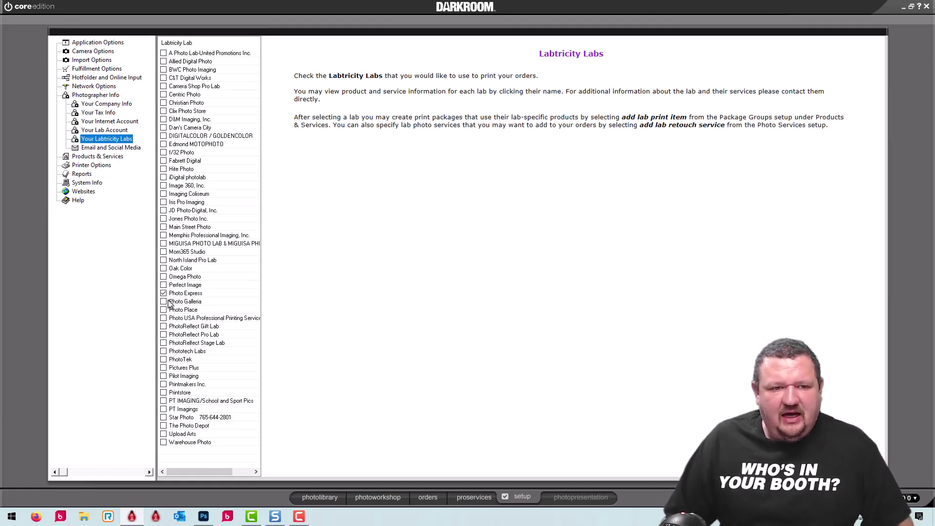
{"action": "left_click", "coordinate": [185, 293]}
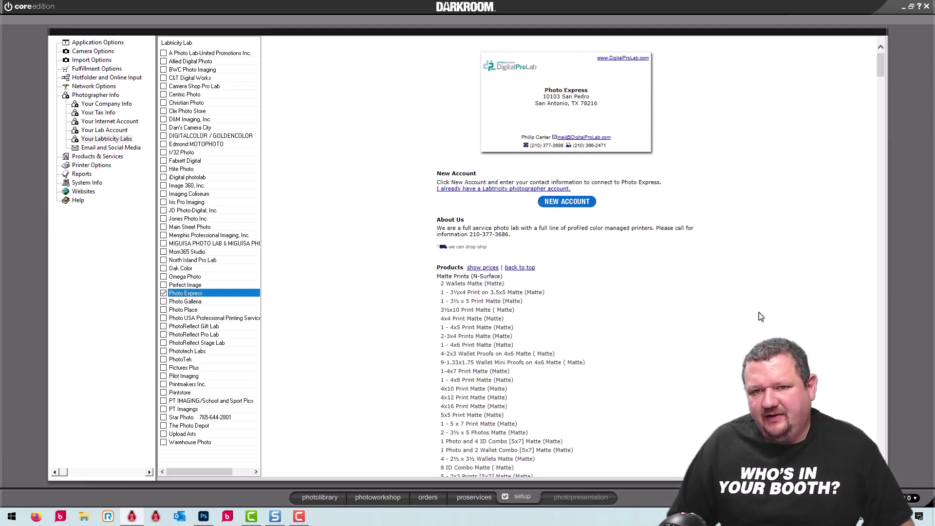
{"action": "left_click_drag", "start_coordinate": [880, 67], "coordinate": [882, 446]}
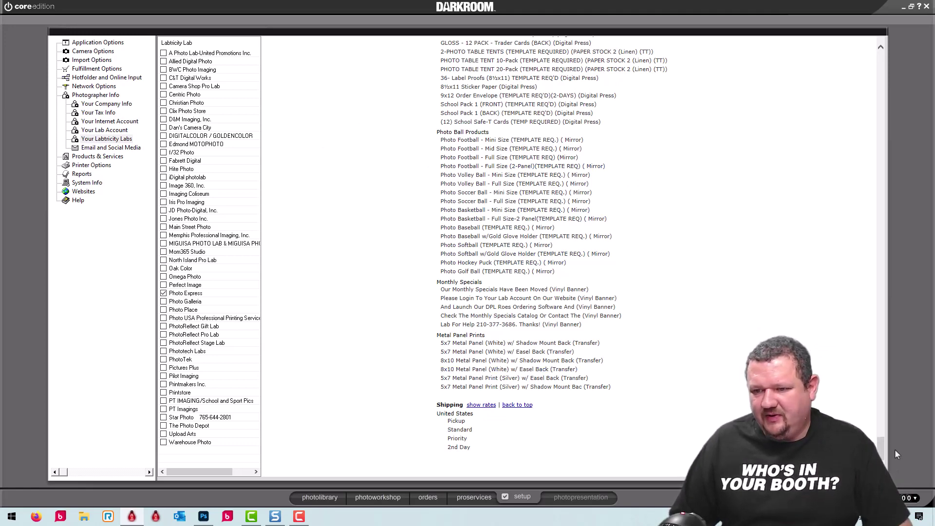
{"action": "left_click_drag", "start_coordinate": [881, 451], "coordinate": [886, 376]}
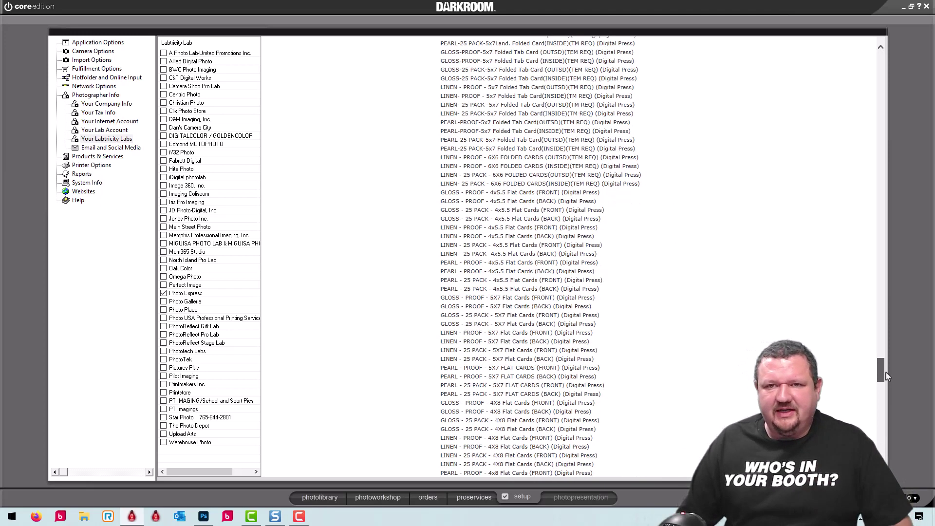
{"action": "scroll", "coordinate": [886, 376], "scroll_direction": "up", "scroll_amount": 12}
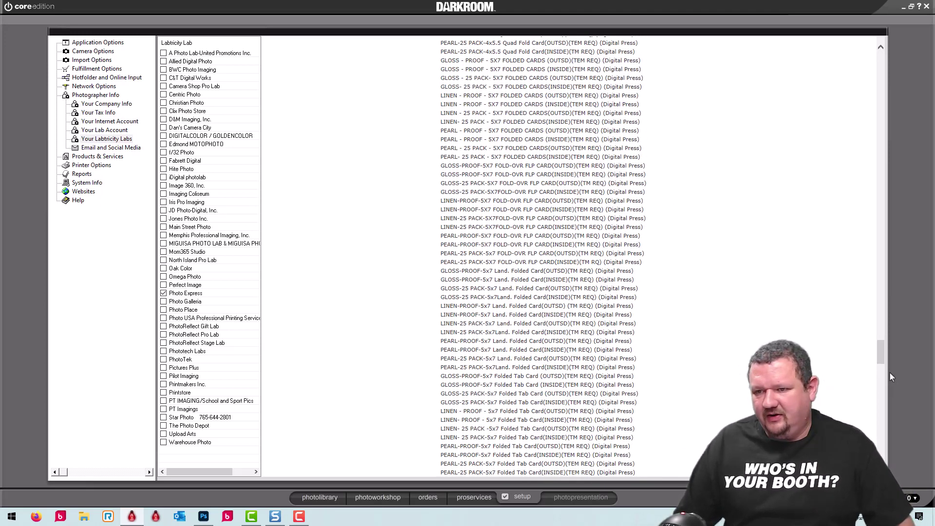
{"action": "left_click_drag", "start_coordinate": [881, 353], "coordinate": [892, 256]}
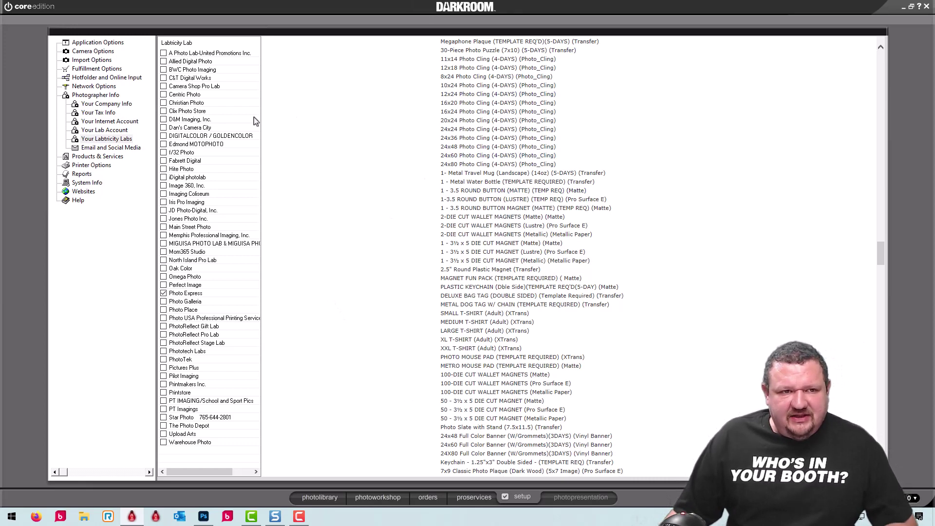
{"action": "double_click", "coordinate": [81, 96]}
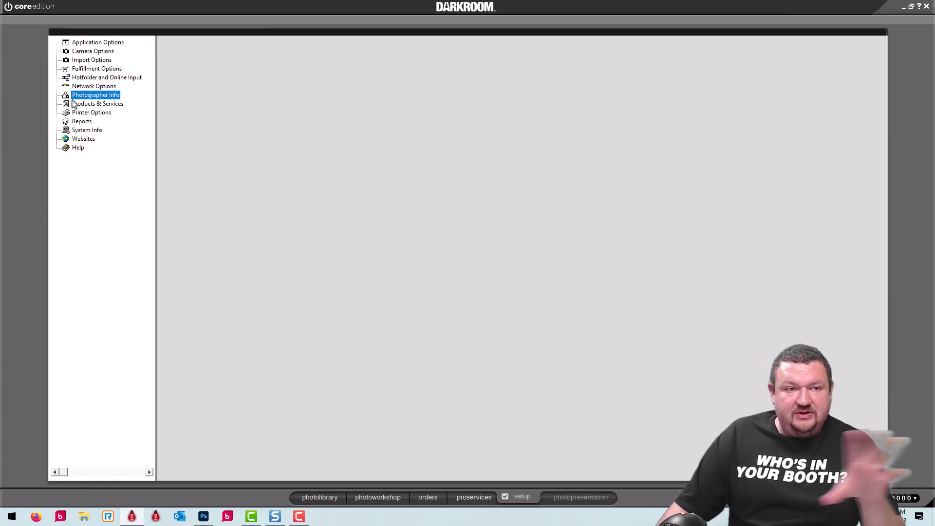
Add one 4x6 print from the 6-inch prints to the camera's Auto Print items
{"action": "double_click", "coordinate": [98, 52]}
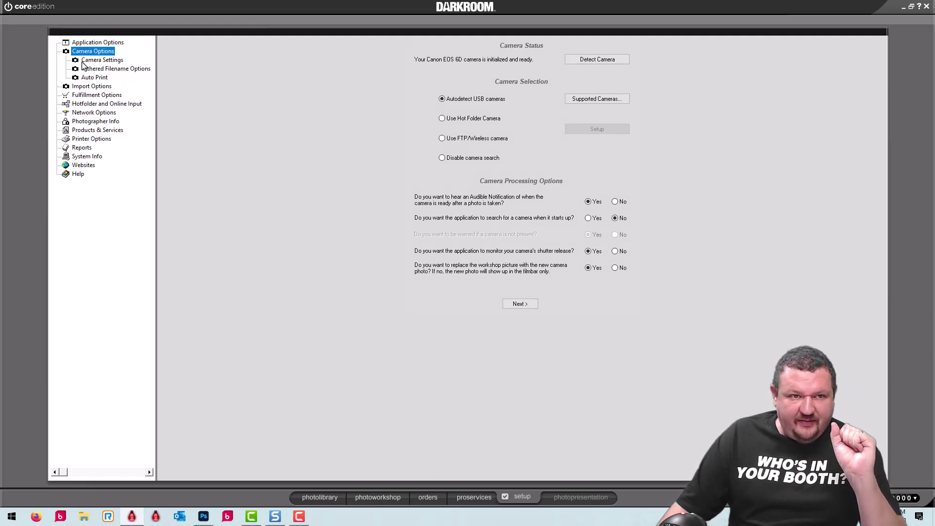
{"action": "left_click", "coordinate": [93, 77]}
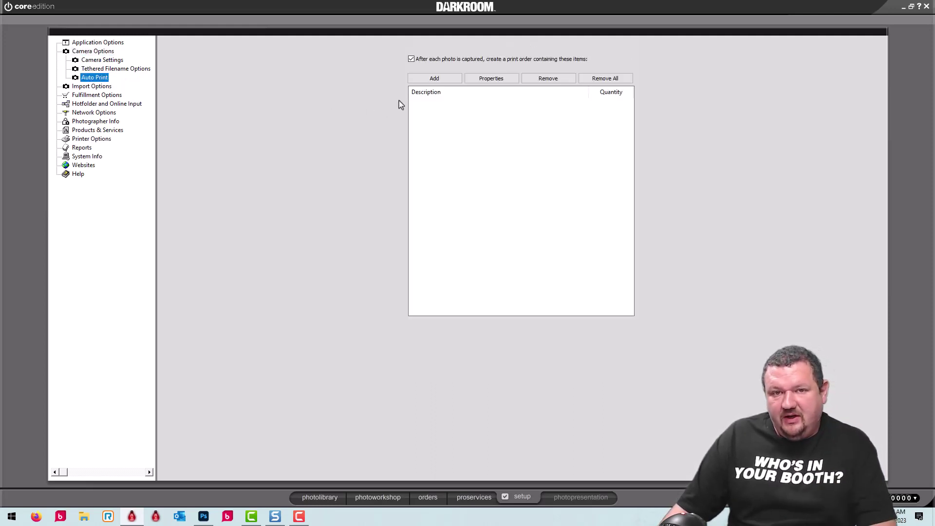
{"action": "left_click", "coordinate": [436, 79]}
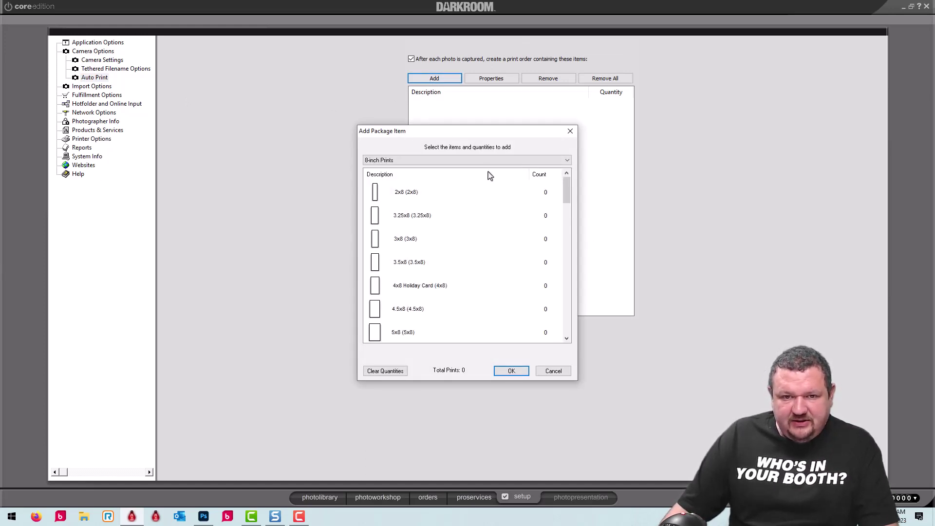
{"action": "left_click", "coordinate": [457, 161]}
{"action": "scroll", "coordinate": [382, 197], "scroll_direction": "up", "scroll_amount": 2}
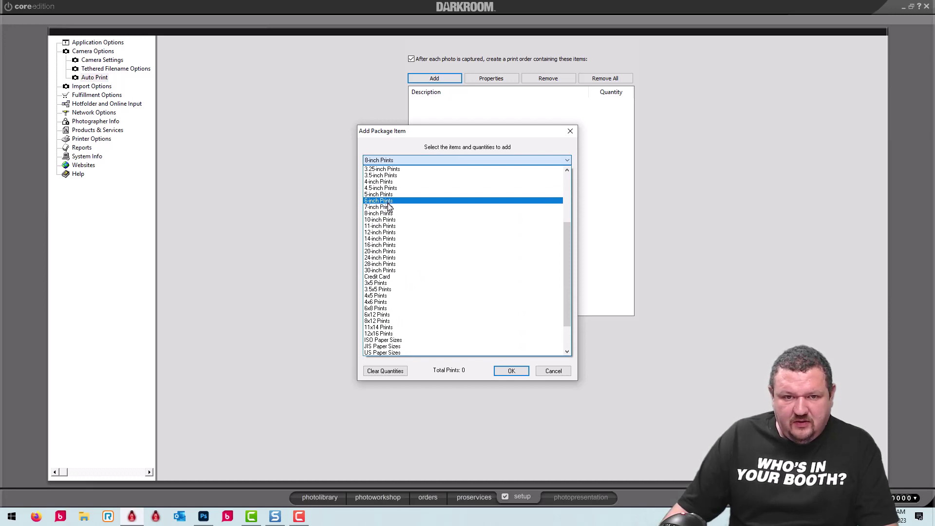
{"action": "left_click", "coordinate": [388, 202]}
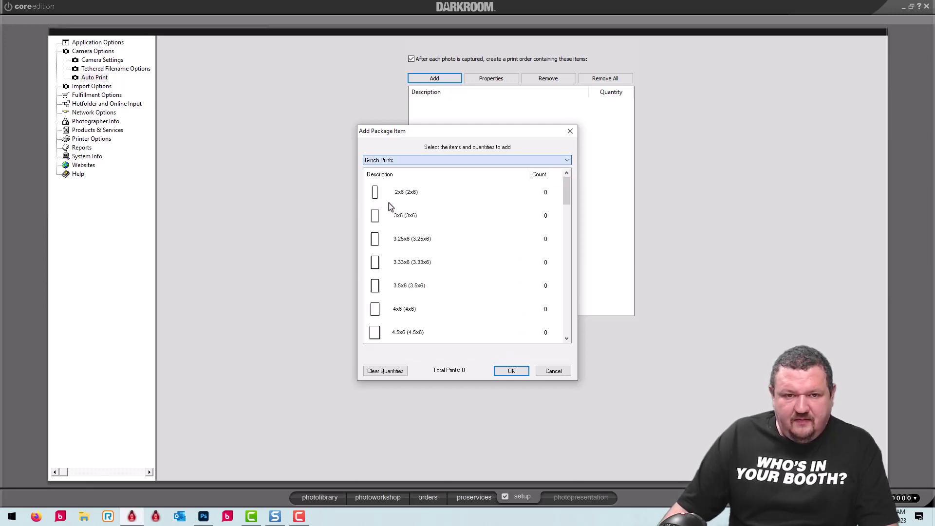
{"action": "left_click", "coordinate": [417, 316]}
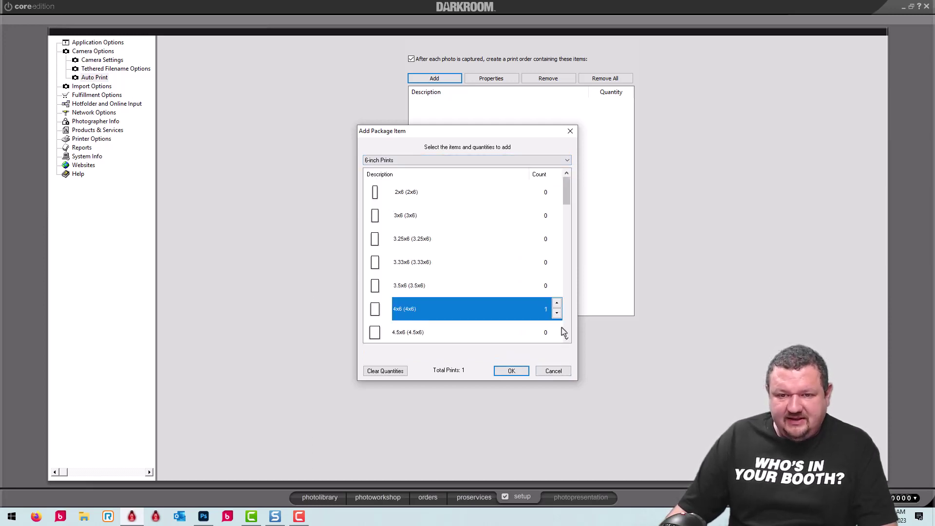
{"action": "left_click", "coordinate": [506, 373]}
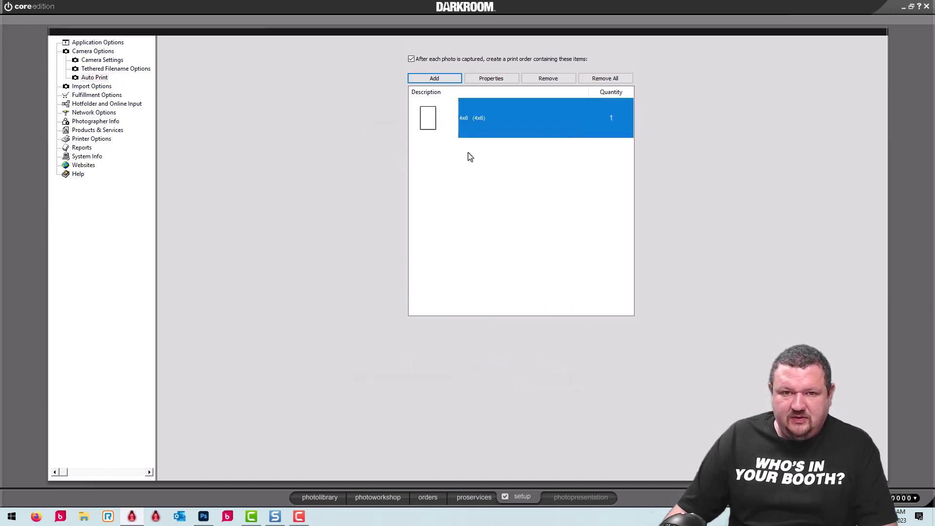
Make the 4x6 Auto Print item always use the 4x6 Holiday Card border from the holiday templates
{"action": "double_click", "coordinate": [429, 125]}
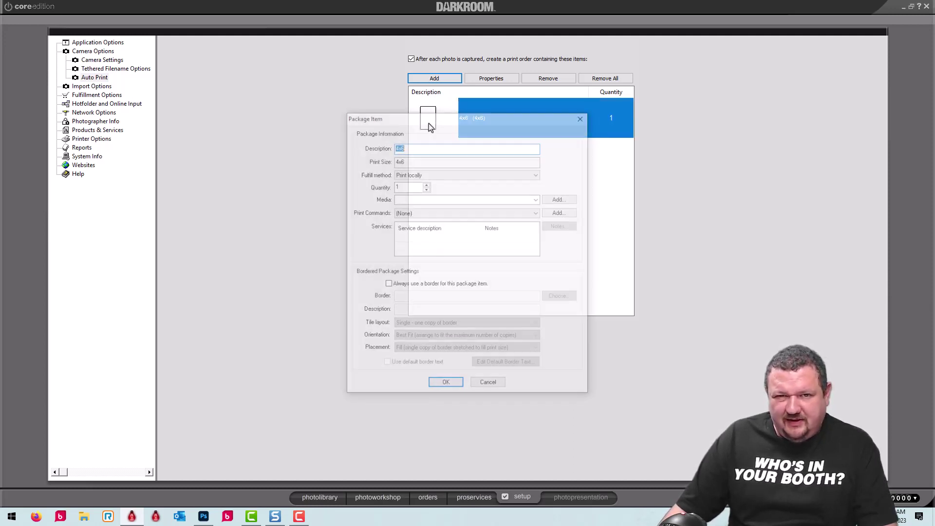
{"action": "left_click", "coordinate": [509, 285]}
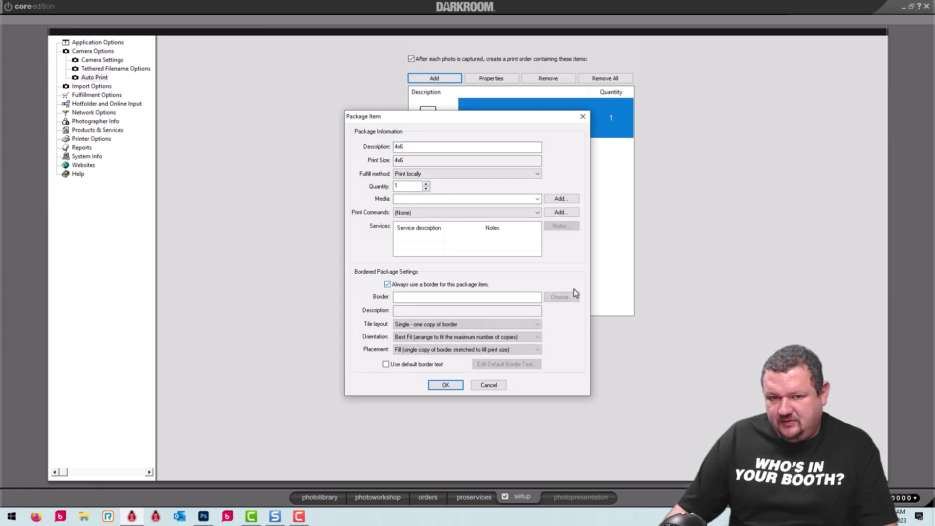
{"action": "left_click", "coordinate": [567, 297]}
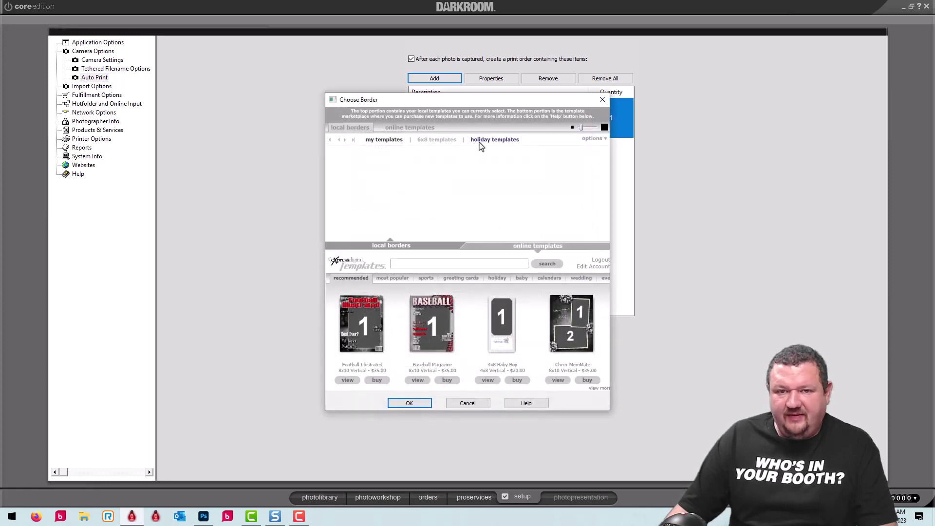
{"action": "left_click", "coordinate": [480, 141]}
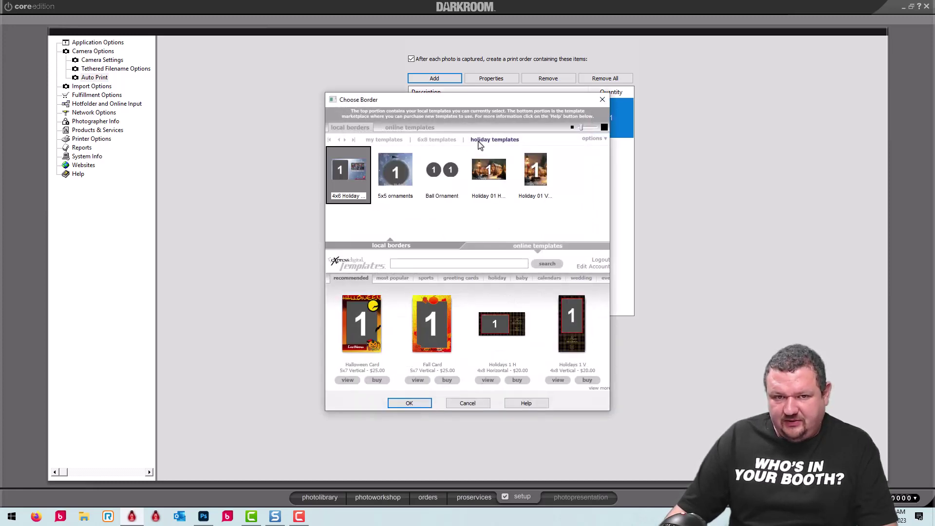
{"action": "left_click", "coordinate": [409, 403]}
{"action": "left_click", "coordinate": [446, 384]}
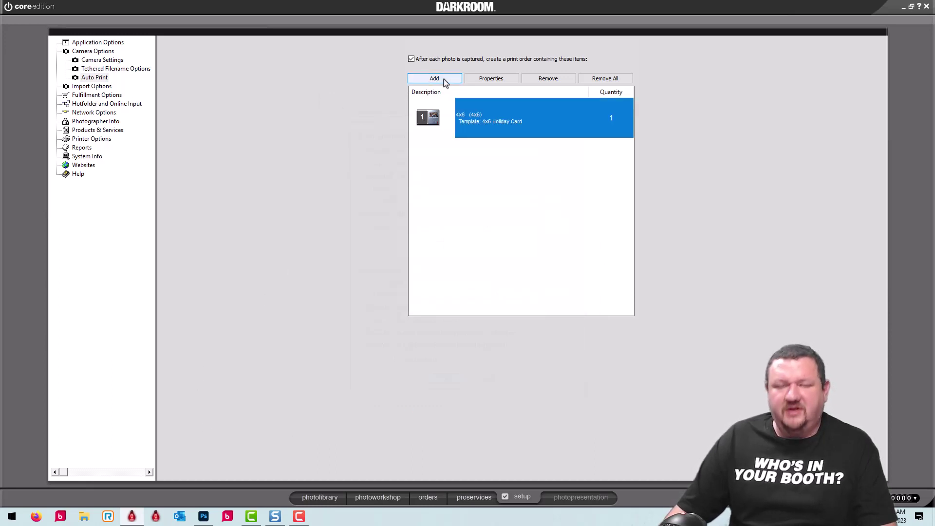
Return to the photo workshop and take a picture with the tethered camera
{"action": "left_click", "coordinate": [381, 497]}
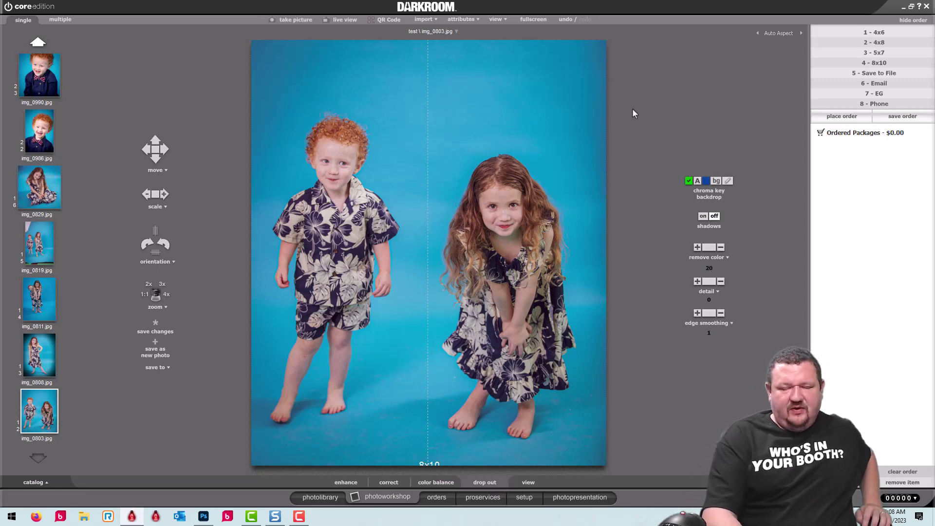
{"action": "left_click", "coordinate": [289, 22]}
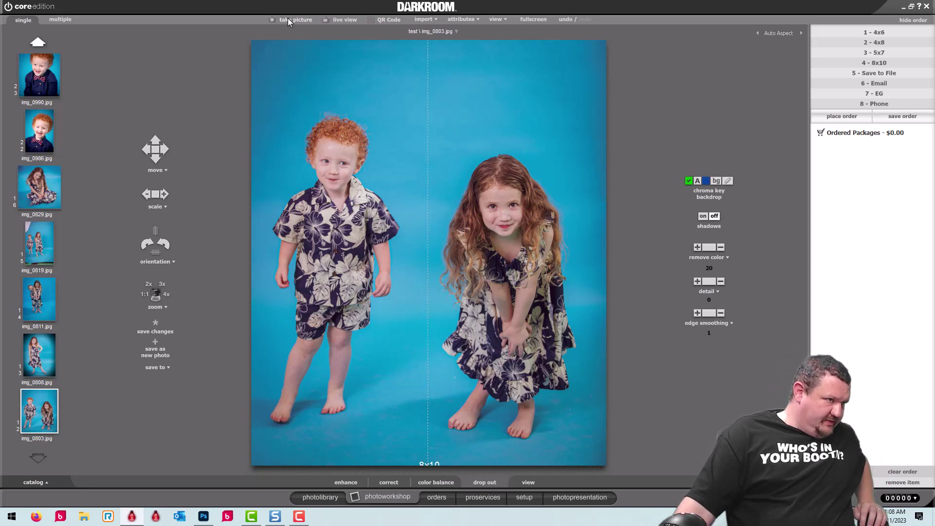